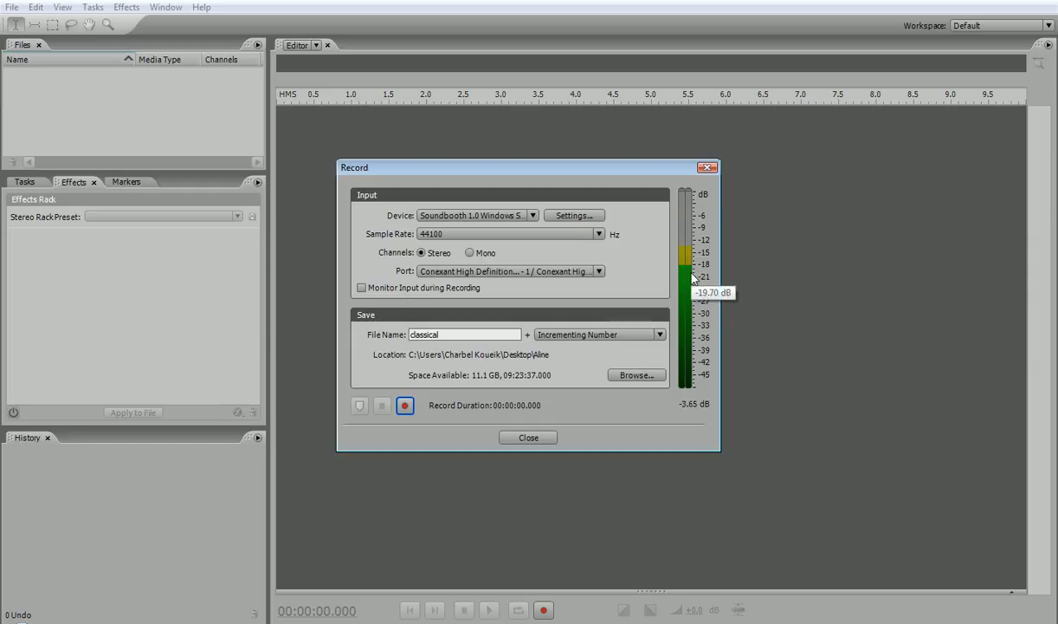
Check the available input device, sample rate and port options for the recording.
{"action": "left_click", "coordinate": [484, 215]}
{"action": "left_click", "coordinate": [485, 219]}
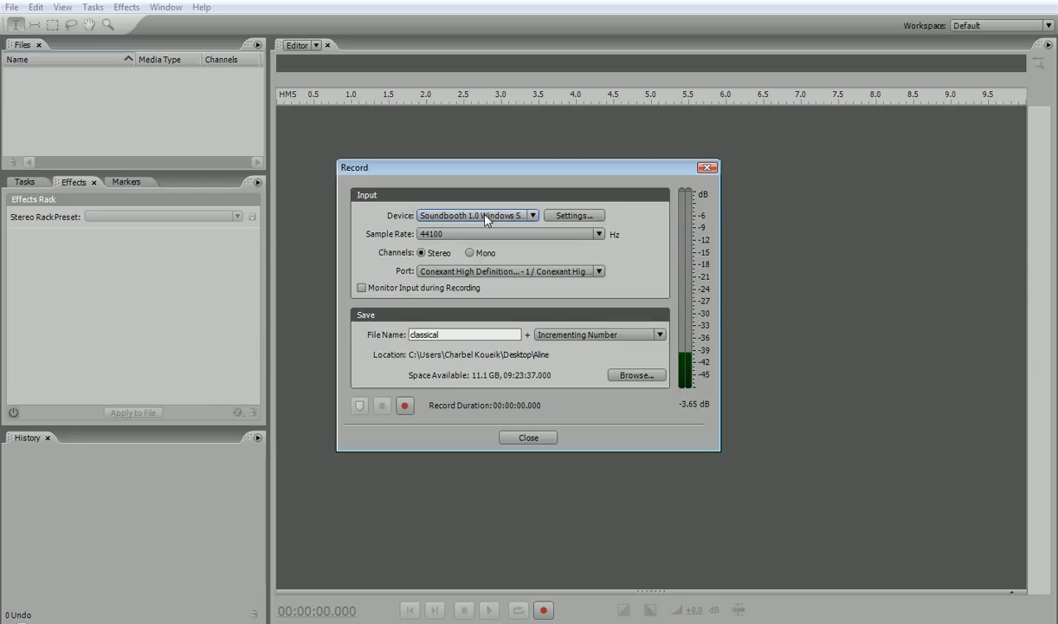
{"action": "left_click", "coordinate": [460, 233]}
{"action": "left_click", "coordinate": [460, 234]}
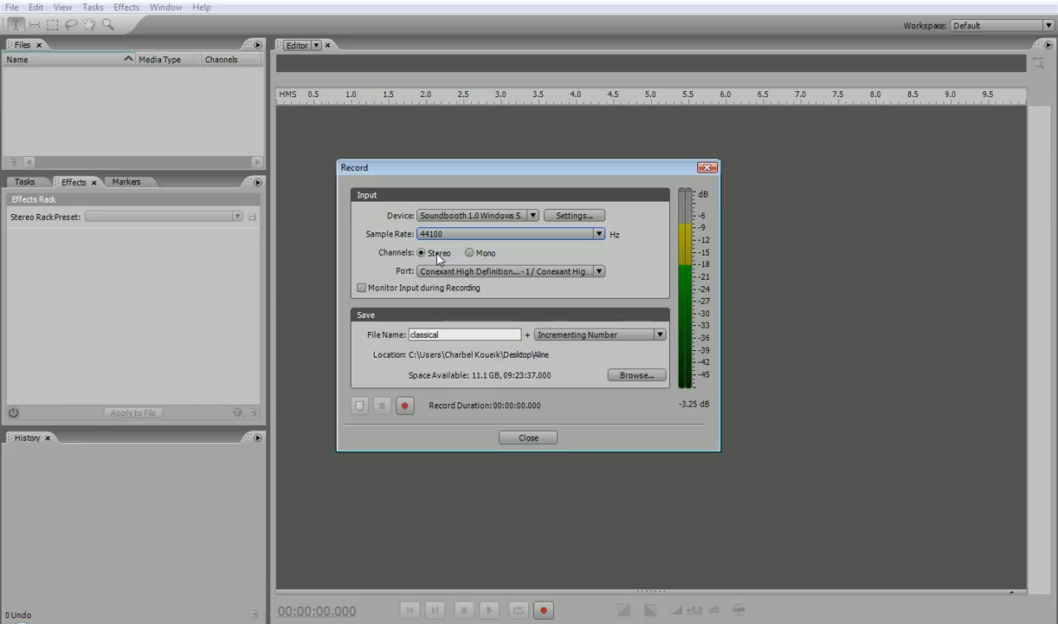
{"action": "left_click", "coordinate": [460, 272]}
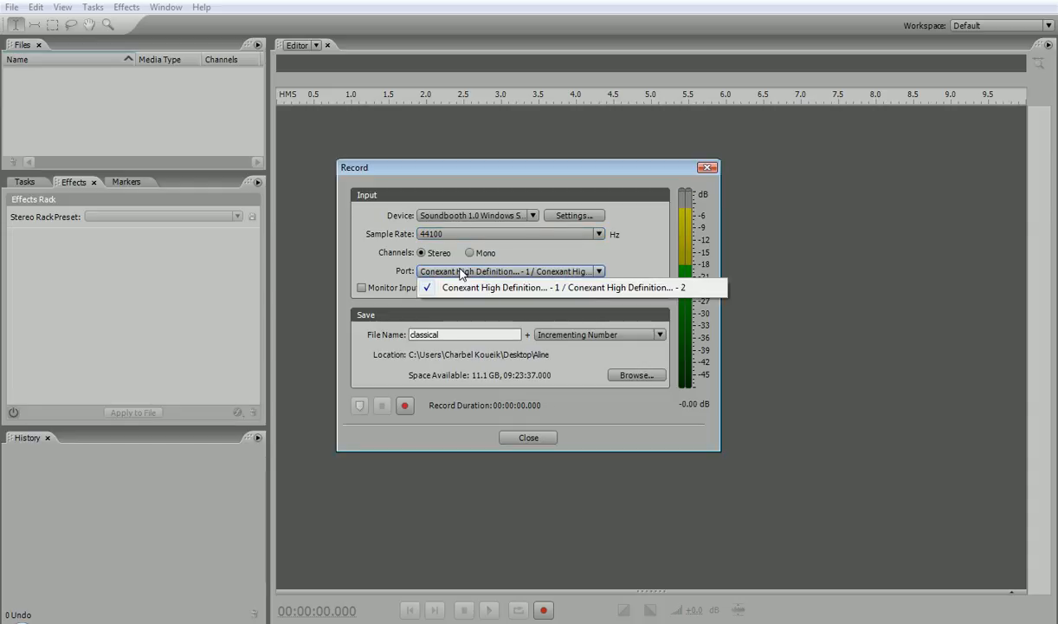
{"action": "left_click", "coordinate": [460, 274]}
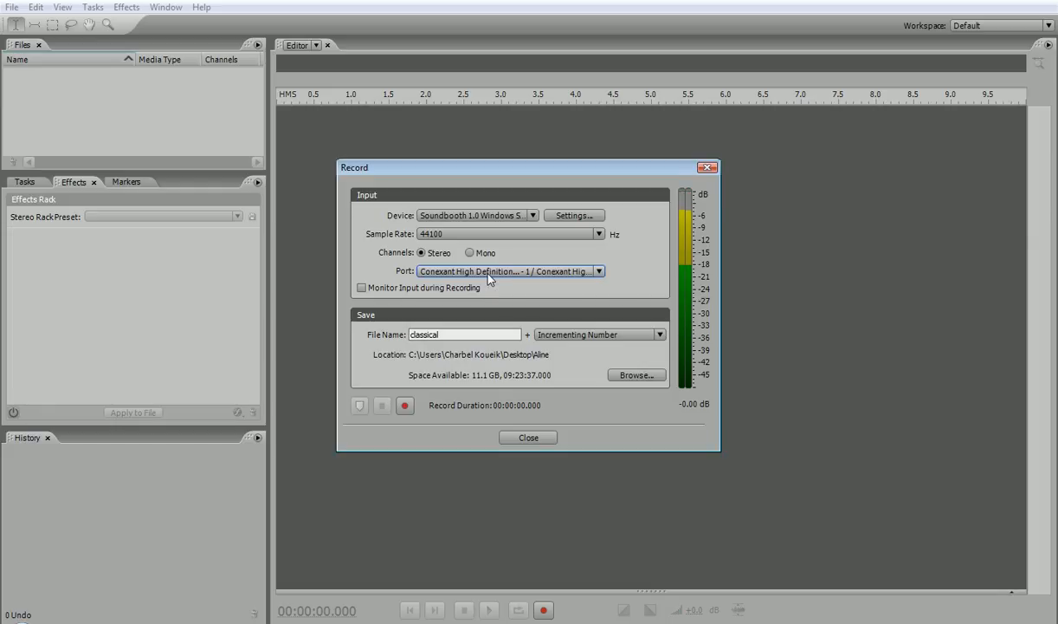
Set the recording's save location to the aaa folder on the Desktop and name the file "voice over 01".
{"action": "double_click", "coordinate": [451, 333]}
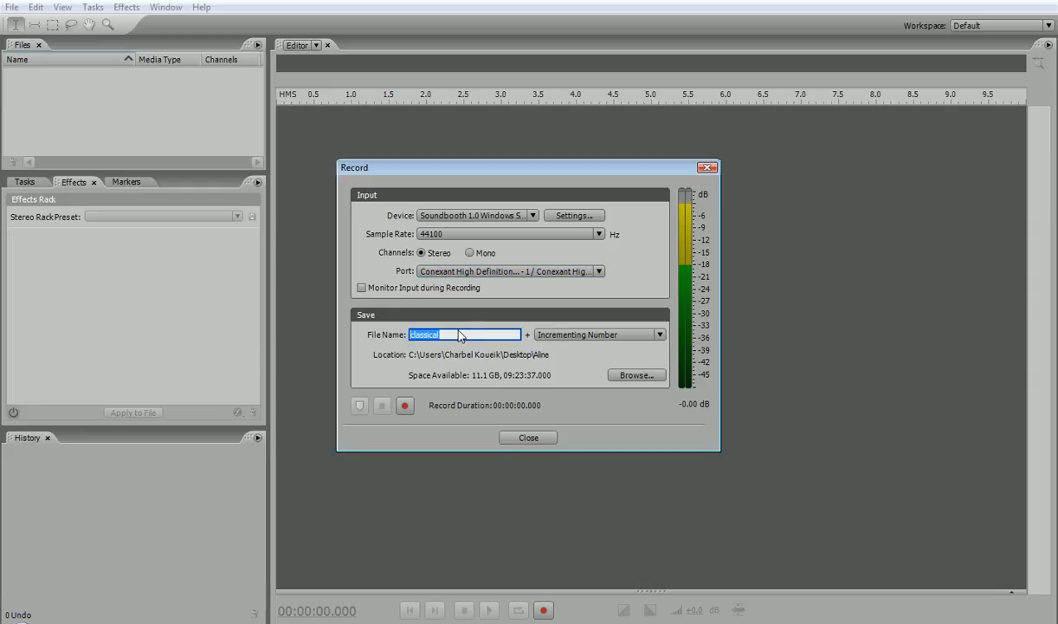
{"action": "left_click", "coordinate": [634, 376]}
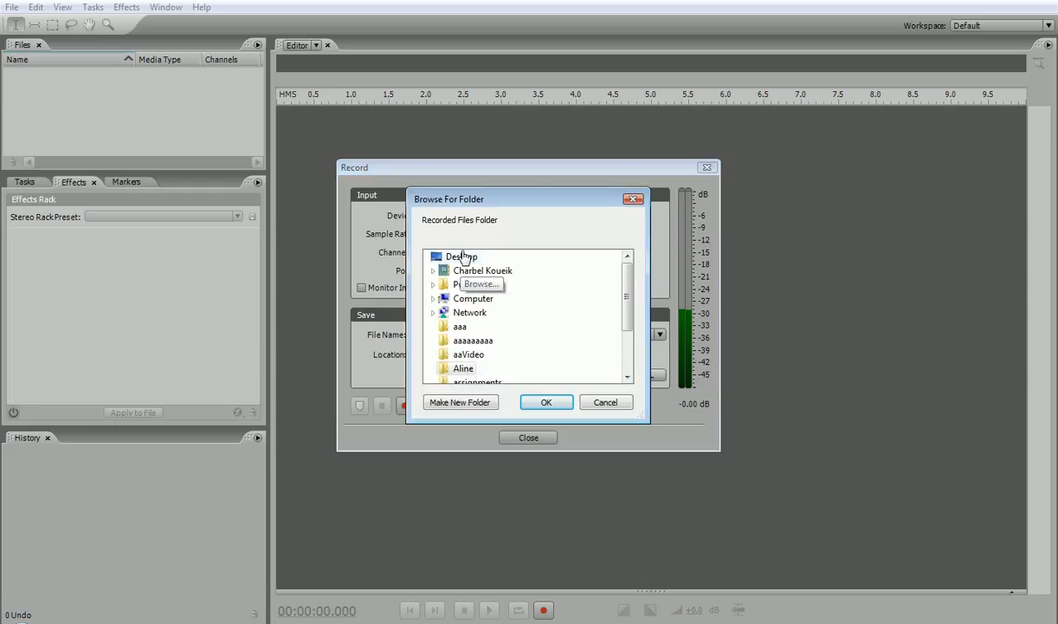
{"action": "left_click", "coordinate": [458, 328]}
{"action": "left_click", "coordinate": [544, 402]}
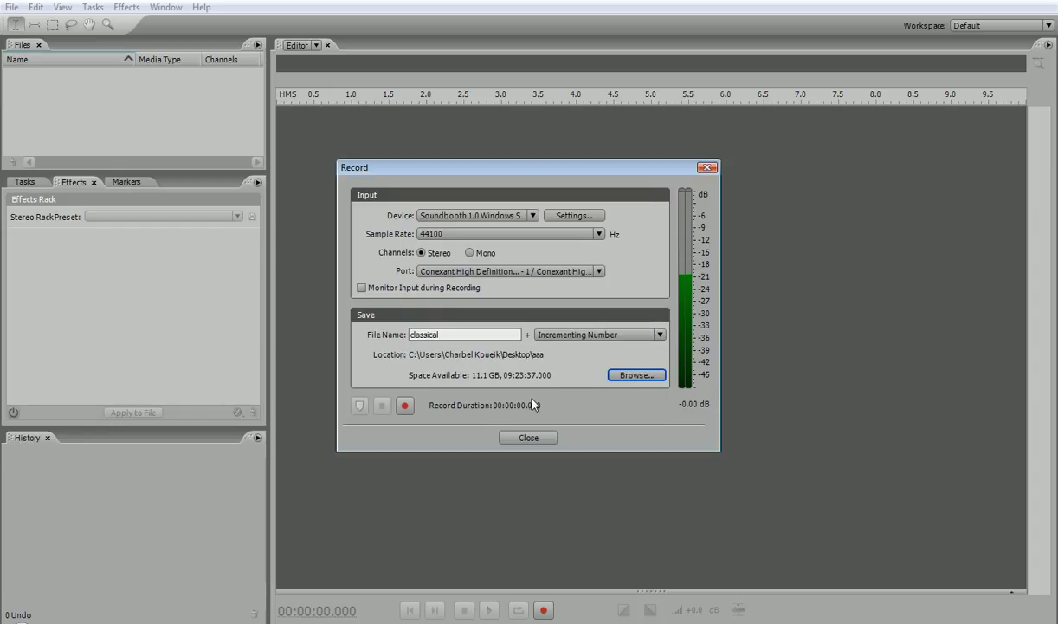
{"action": "double_click", "coordinate": [483, 333]}
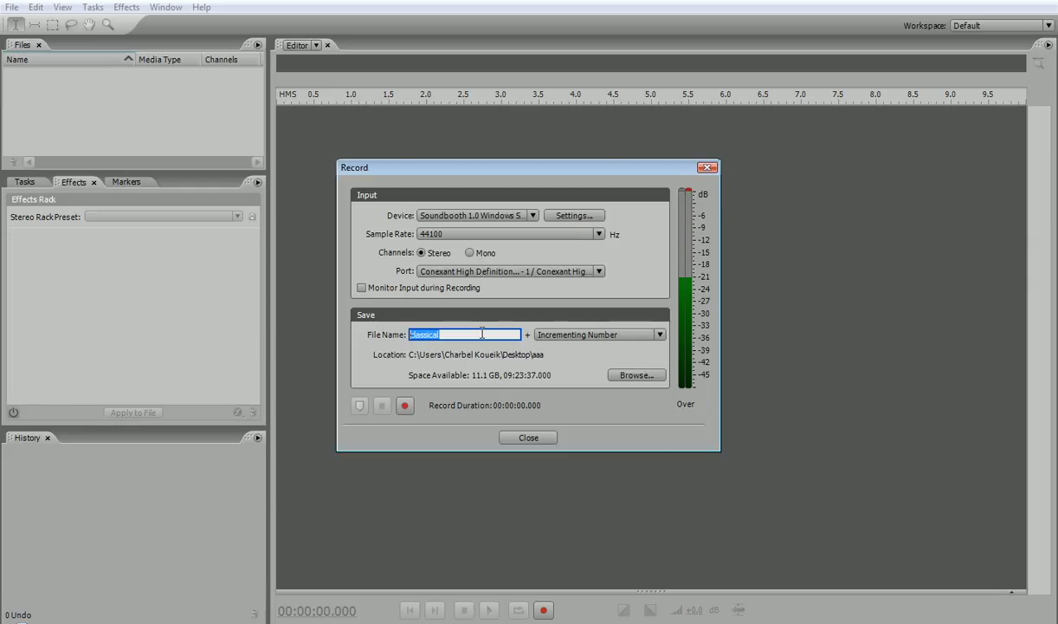
{"action": "type", "text": "voice over 01"}
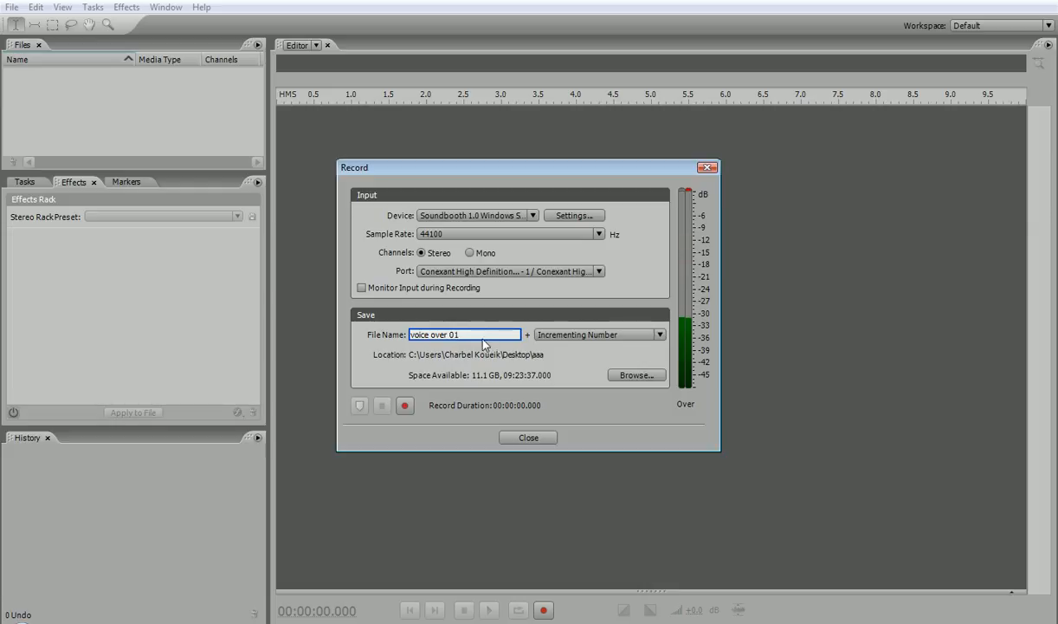
Record a voice clip about 17 seconds long, close the Record dialog and play back the first 5 seconds.
{"action": "left_click", "coordinate": [404, 405]}
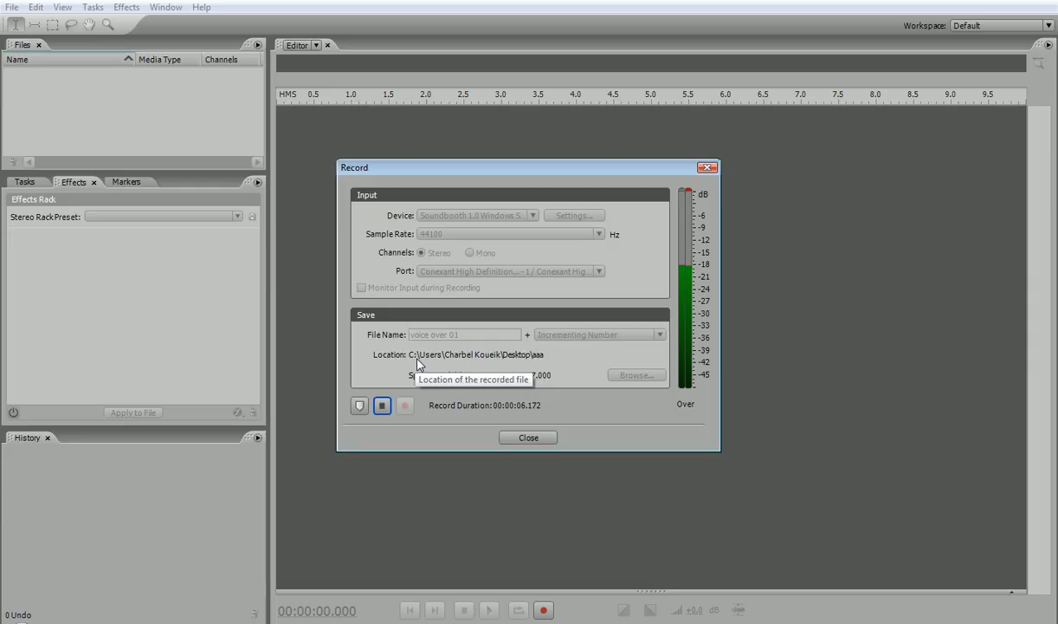
{"action": "left_click", "coordinate": [382, 407]}
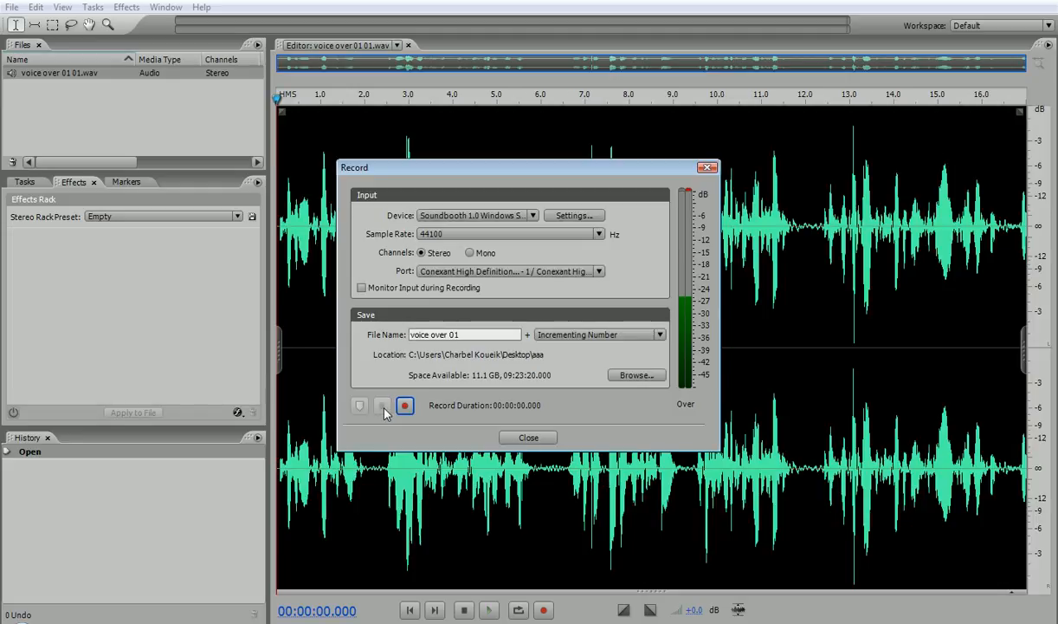
{"action": "left_click", "coordinate": [528, 439]}
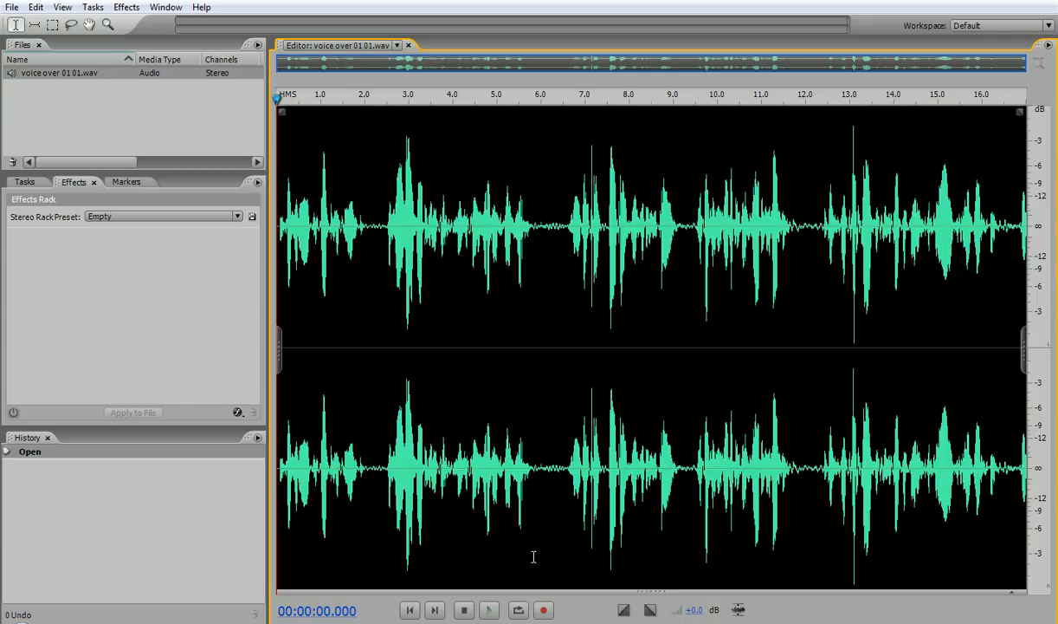
{"action": "left_click", "coordinate": [489, 610]}
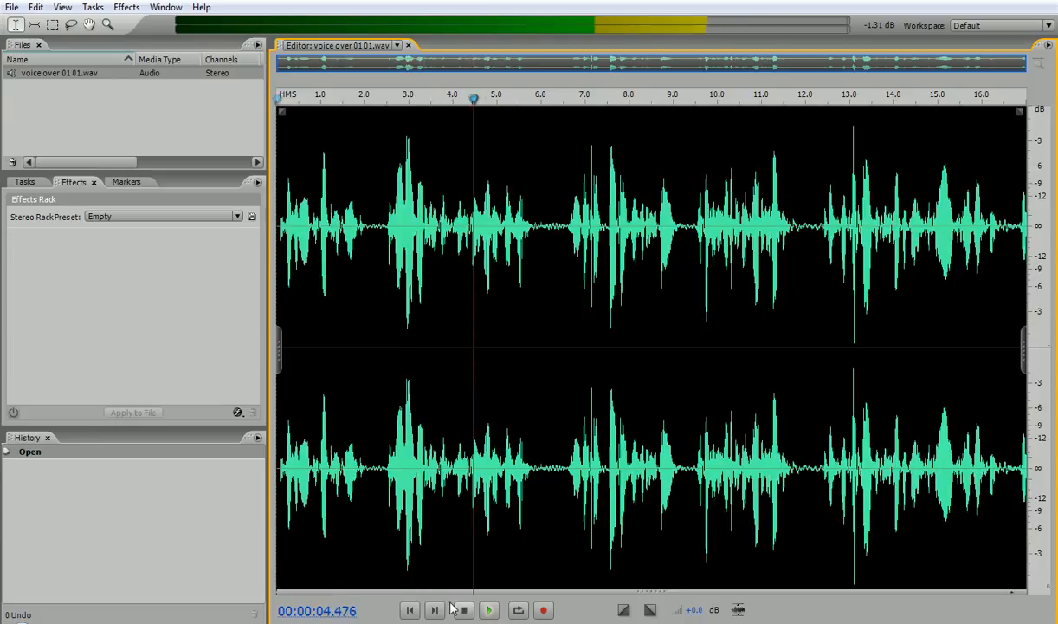
{"action": "left_click", "coordinate": [463, 609]}
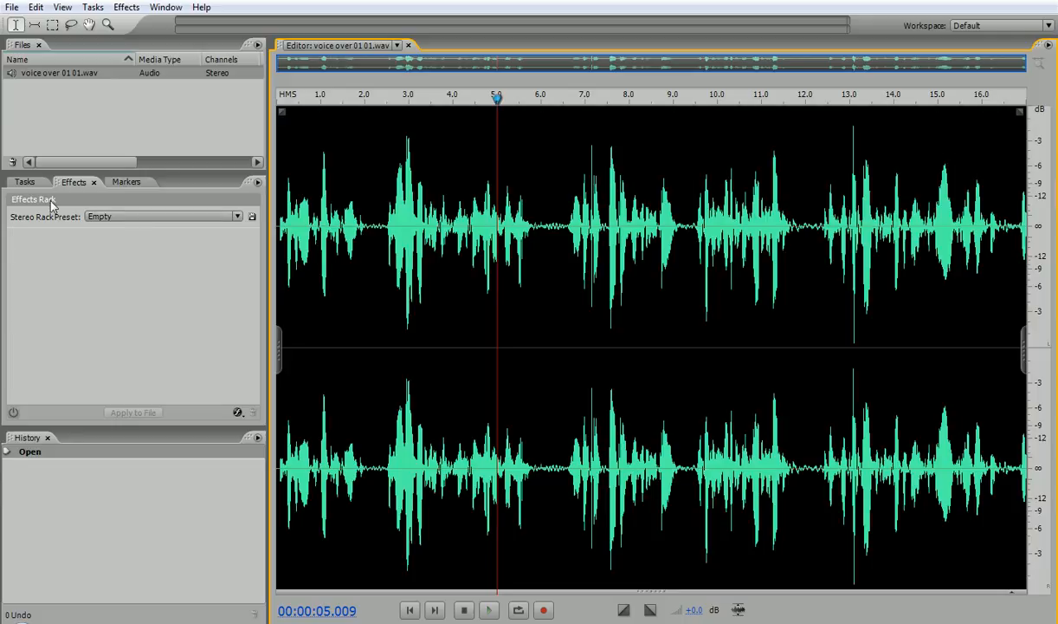
Load the "Special: Sci-Fi Sounds" stereo rack preset on the recording and preview a few seconds of it.
{"action": "left_click", "coordinate": [73, 183]}
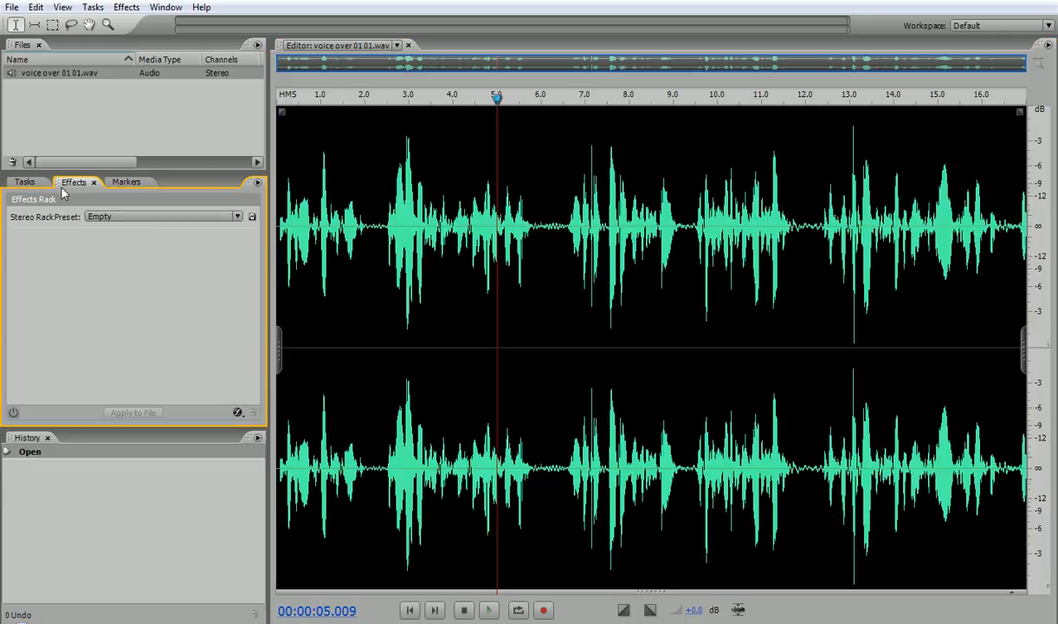
{"action": "left_click", "coordinate": [116, 219]}
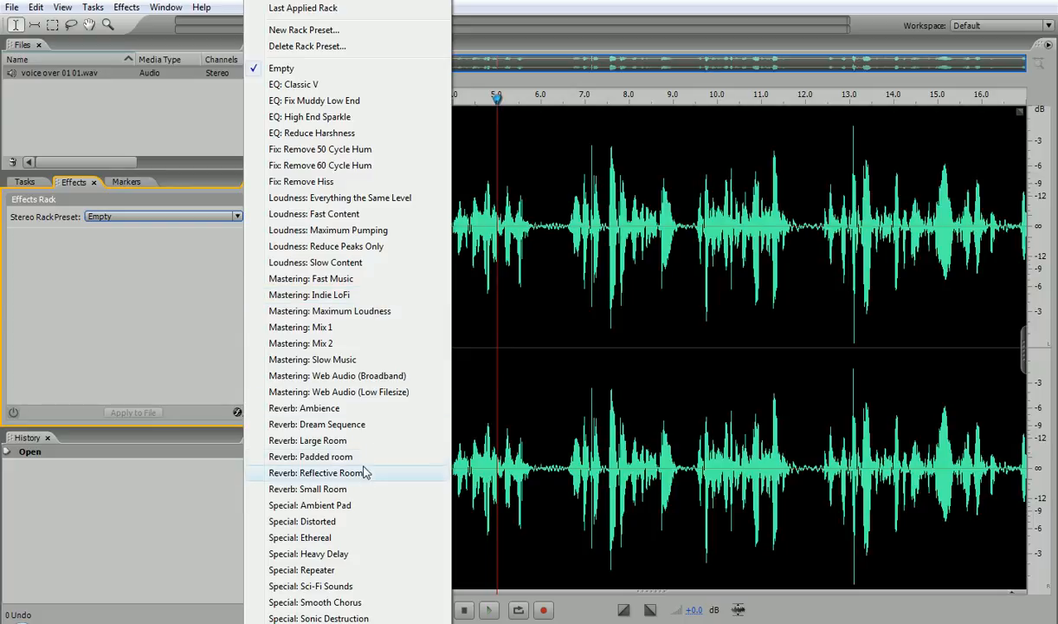
{"action": "left_click", "coordinate": [350, 586]}
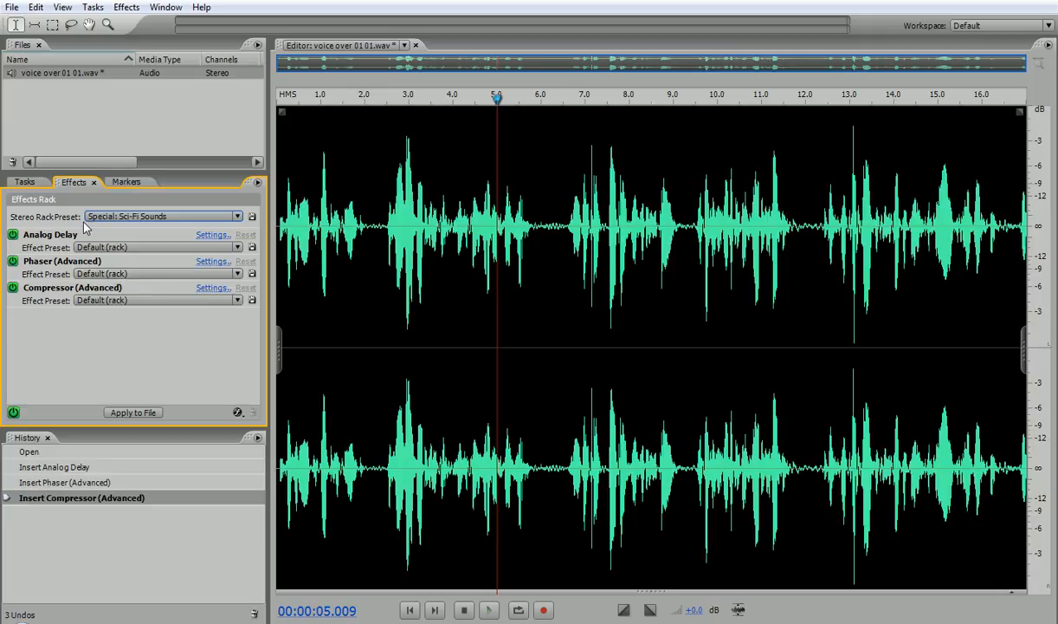
{"action": "key", "text": "space"}
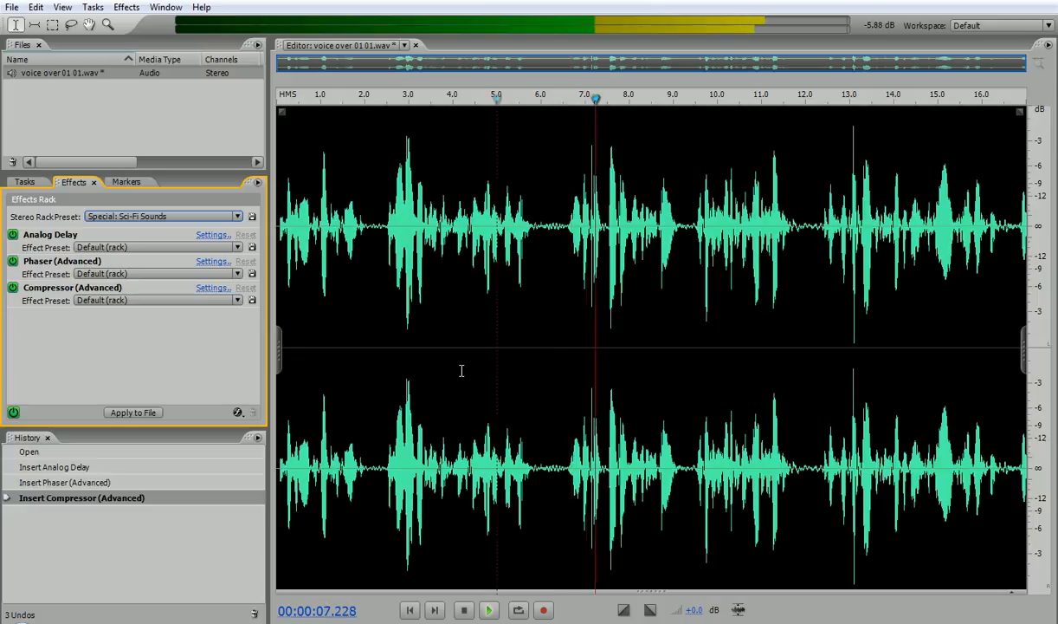
{"action": "key", "text": "space"}
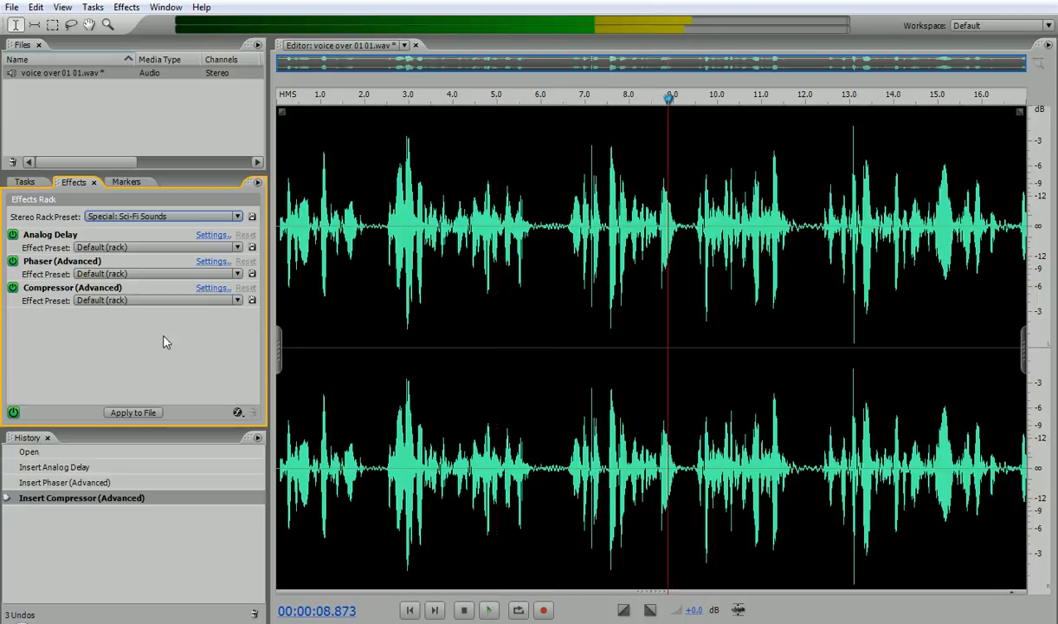
Remove the Analog Delay, Phaser and Compressor effects from the rack and play back the unprocessed voice.
{"action": "key", "text": "Delete"}
{"action": "left_click", "coordinate": [61, 240]}
{"action": "key", "text": "Delete"}
{"action": "left_click", "coordinate": [62, 240]}
{"action": "key", "text": "Delete"}
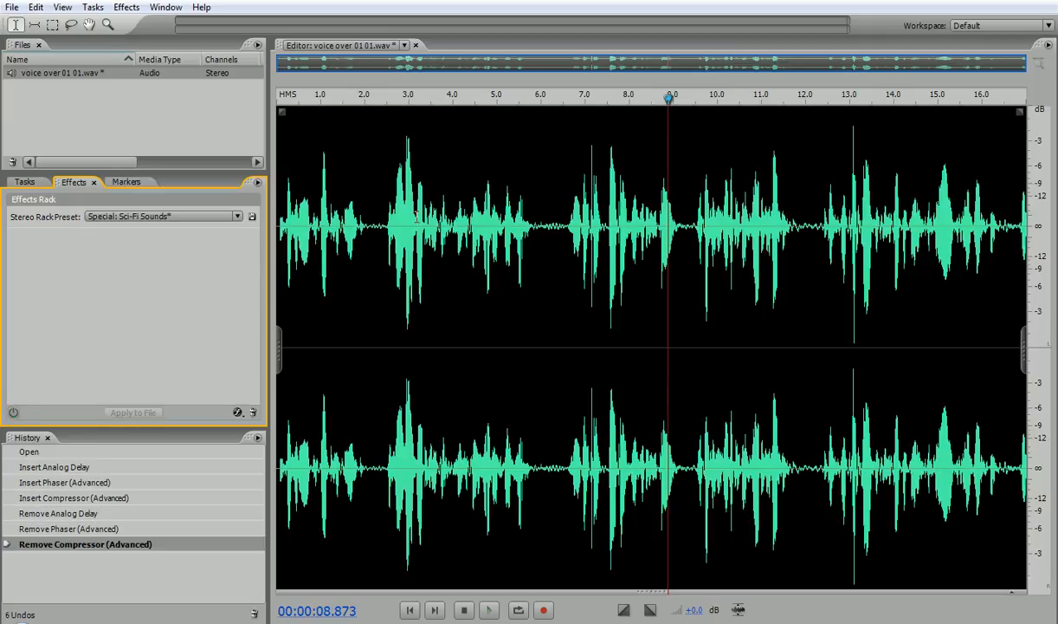
{"action": "key", "text": "space"}
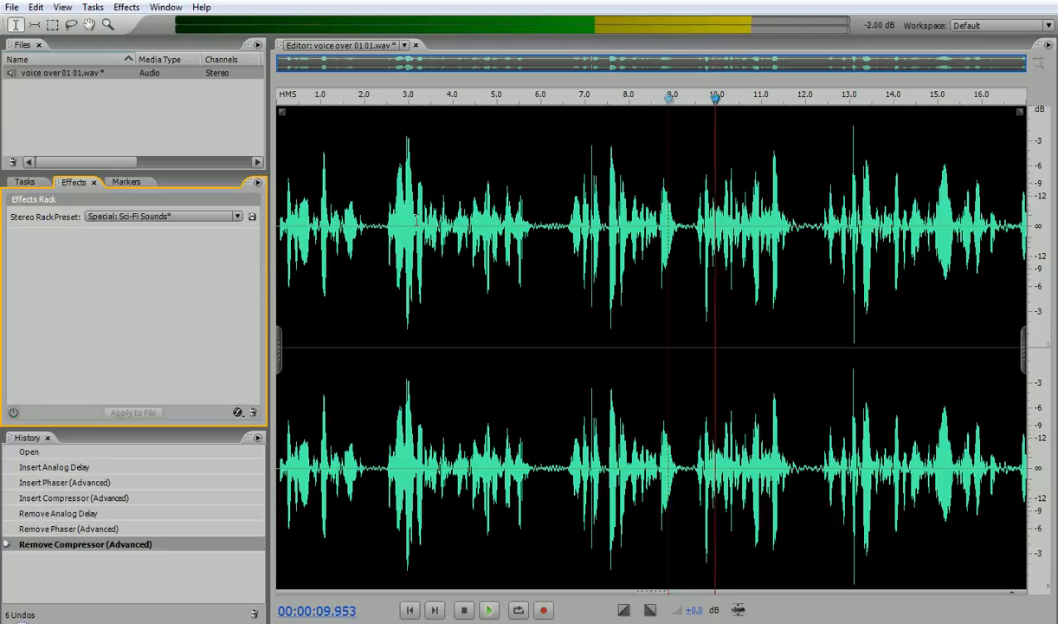
{"action": "key", "text": "space"}
Add the Vocal Enhancer effect to the voice recording and preview it.
{"action": "left_click", "coordinate": [123, 8]}
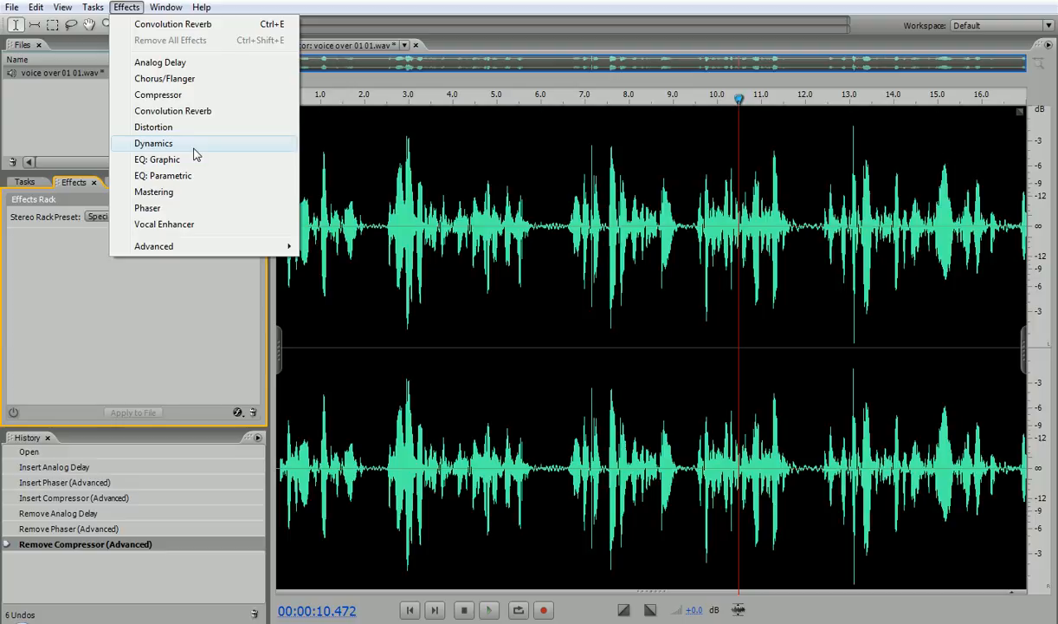
{"action": "left_click", "coordinate": [173, 226]}
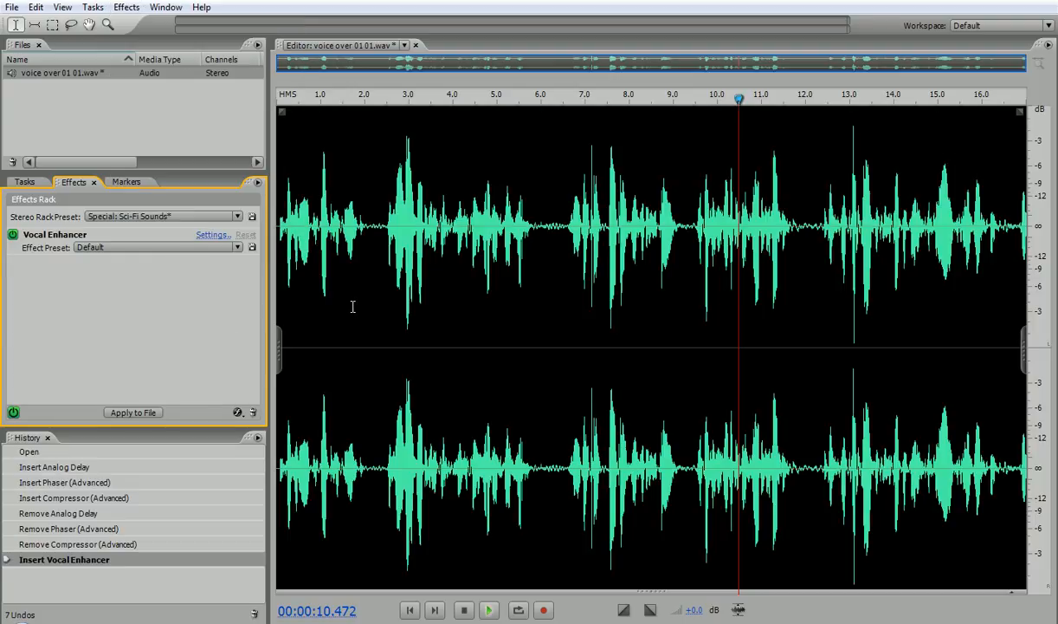
{"action": "key", "text": "space"}
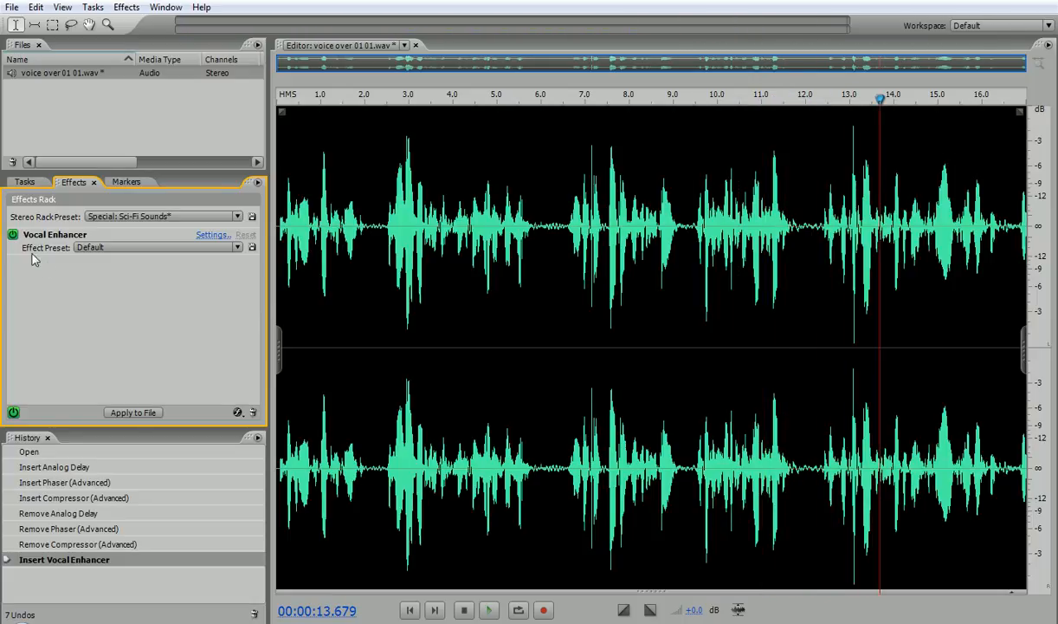
Compare the voice playback with the Vocal Enhancer effect switched off and on, leaving it on.
{"action": "left_click", "coordinate": [13, 235]}
{"action": "left_click", "coordinate": [13, 234]}
{"action": "key", "text": "space"}
{"action": "left_click", "coordinate": [13, 235]}
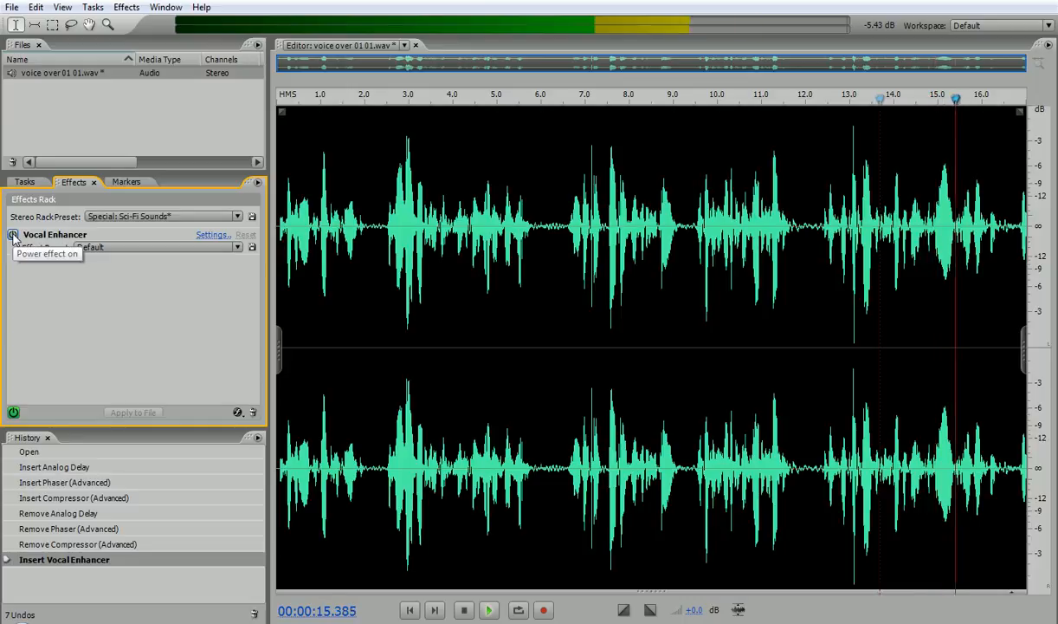
{"action": "left_click", "coordinate": [13, 236]}
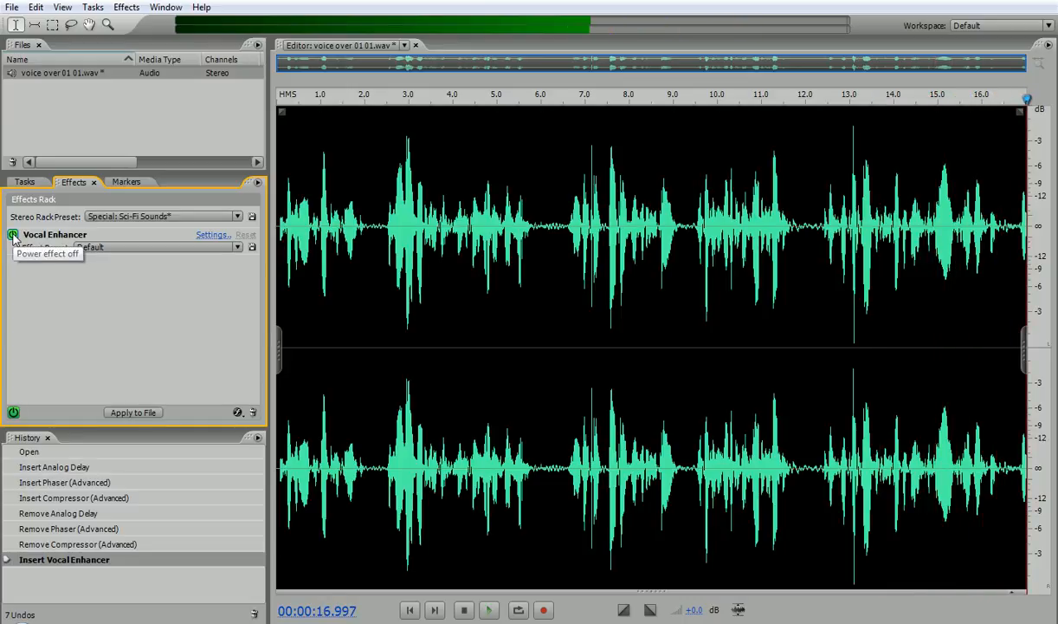
Audition the Vocal Enhancer's Male, Female and Music modes during playback, keep Male and close its settings.
{"action": "key", "text": "space"}
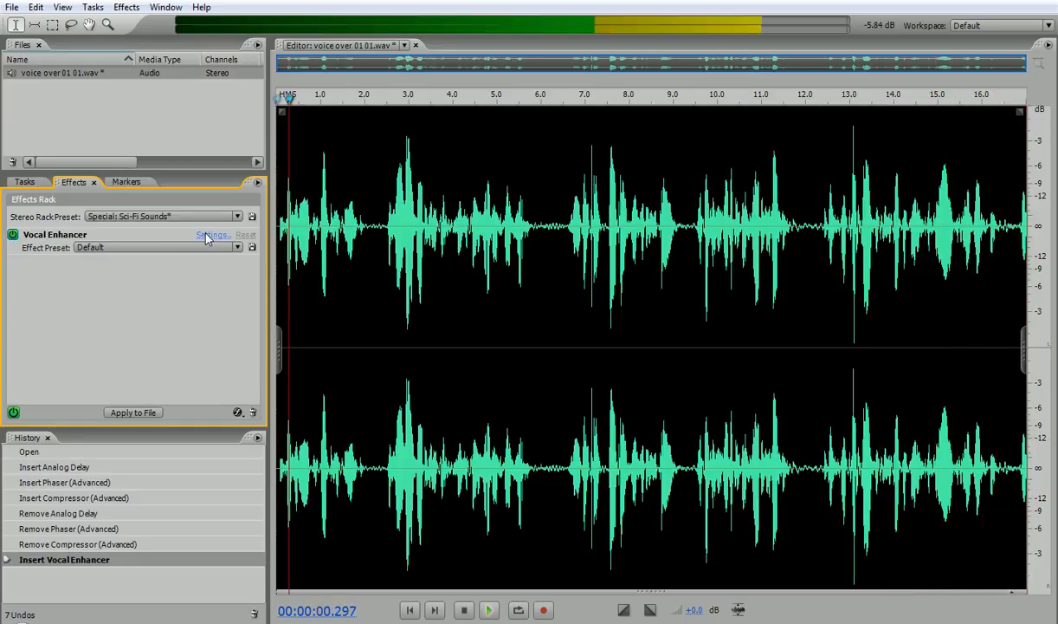
{"action": "left_click", "coordinate": [208, 236]}
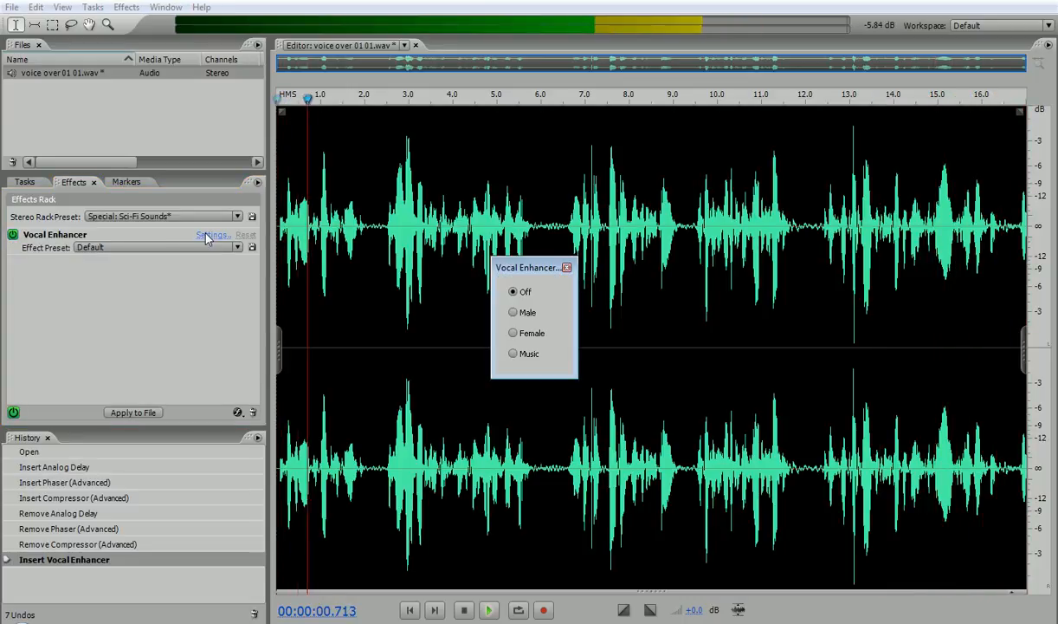
{"action": "left_click", "coordinate": [522, 313]}
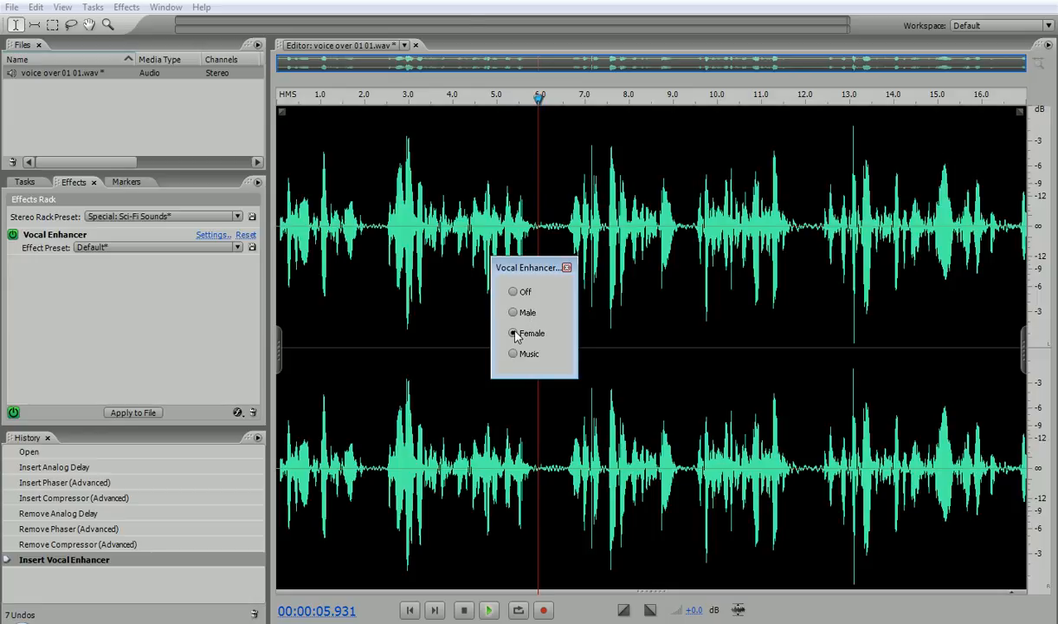
{"action": "key", "text": "space"}
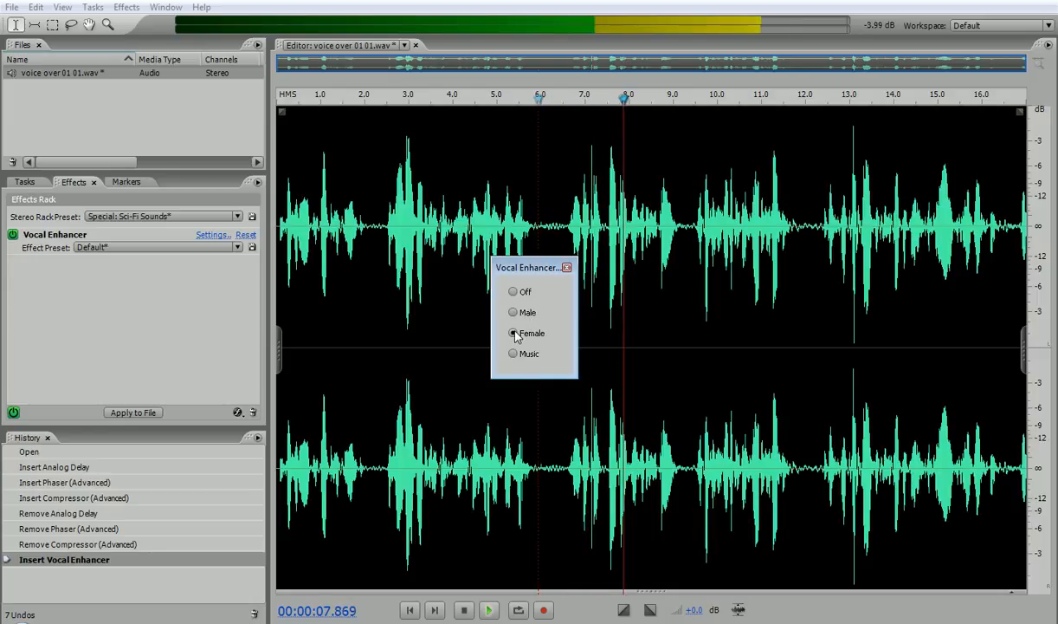
{"action": "key", "text": "space"}
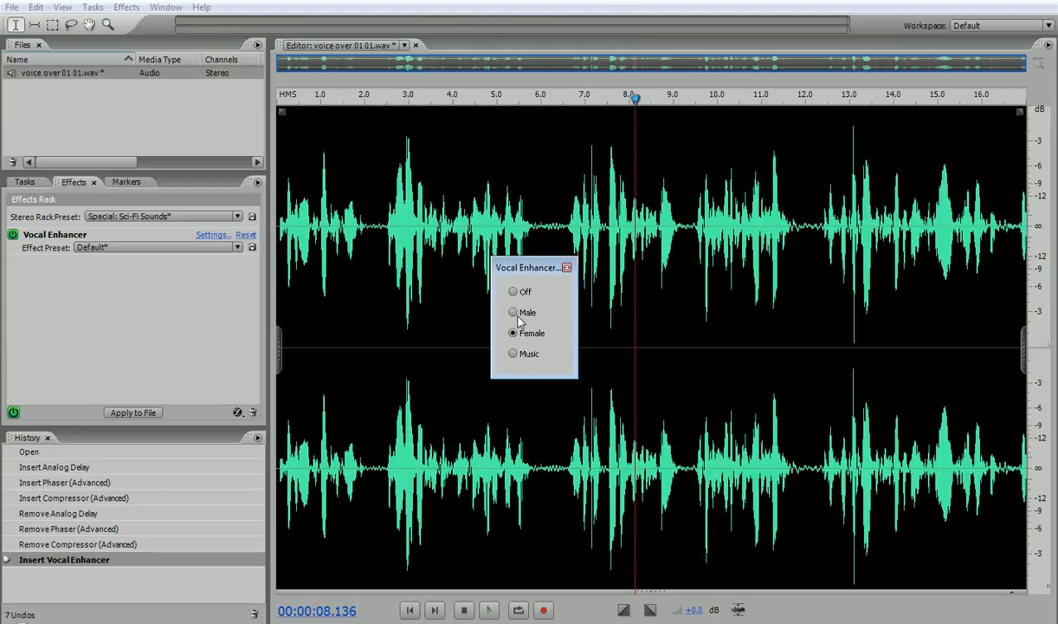
{"action": "key", "text": "space"}
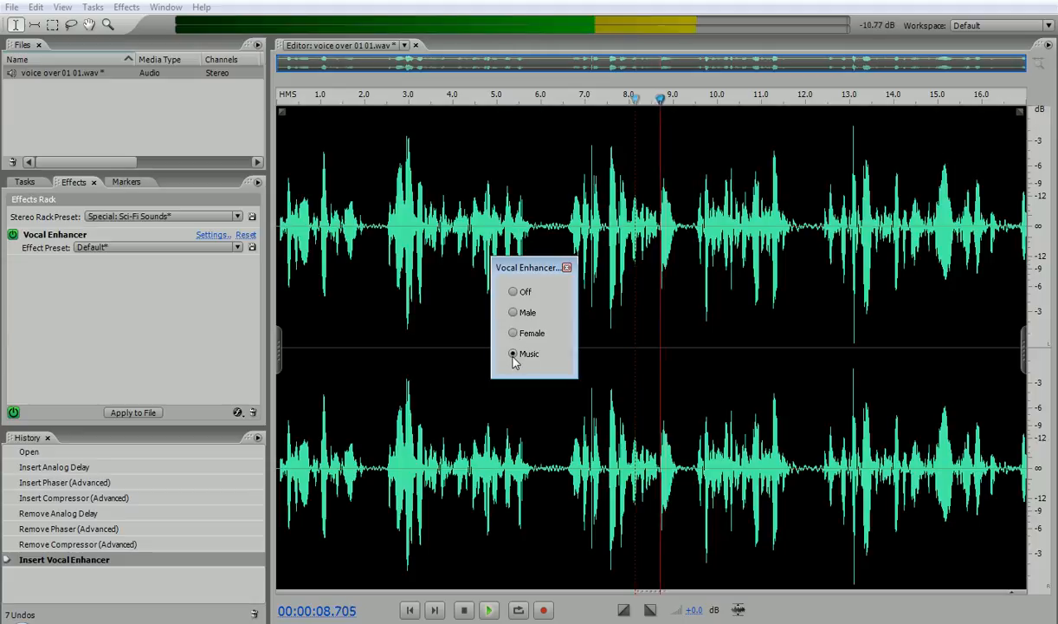
{"action": "left_click", "coordinate": [515, 316]}
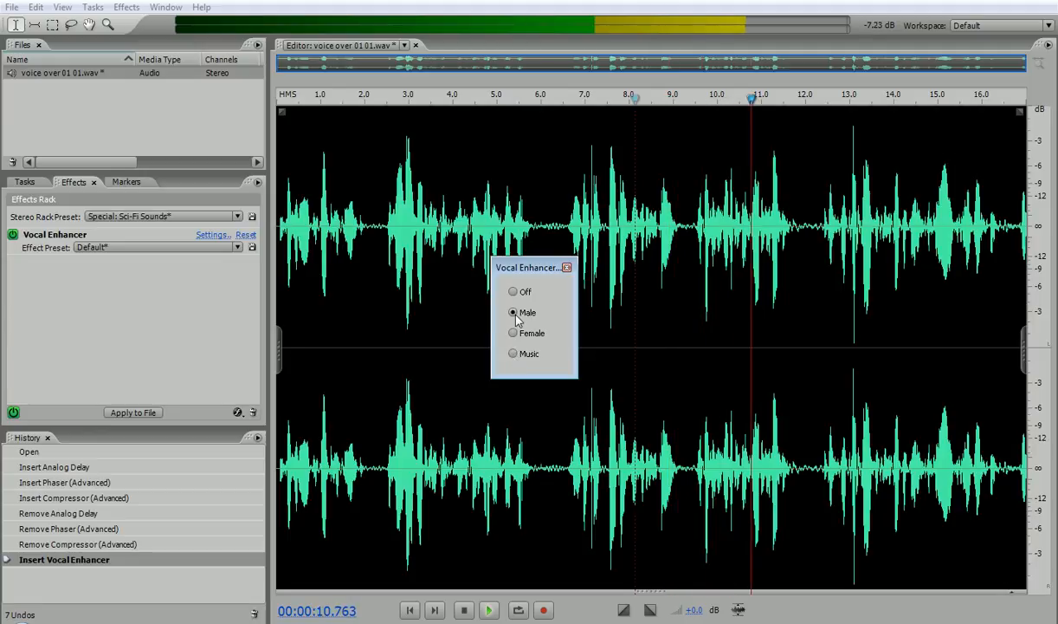
{"action": "key", "text": "space"}
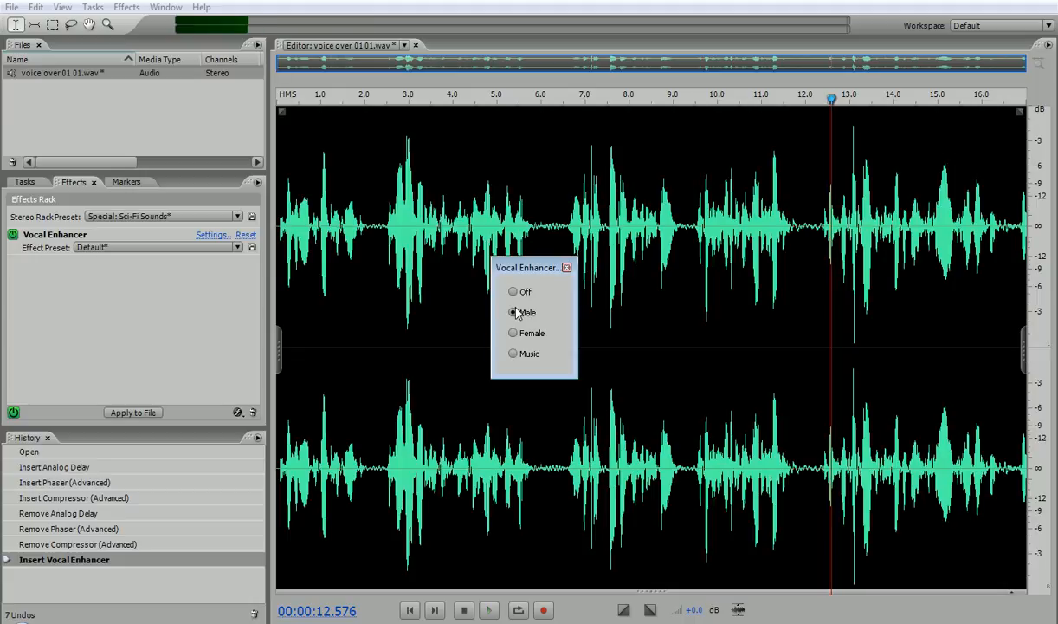
{"action": "left_click", "coordinate": [568, 266]}
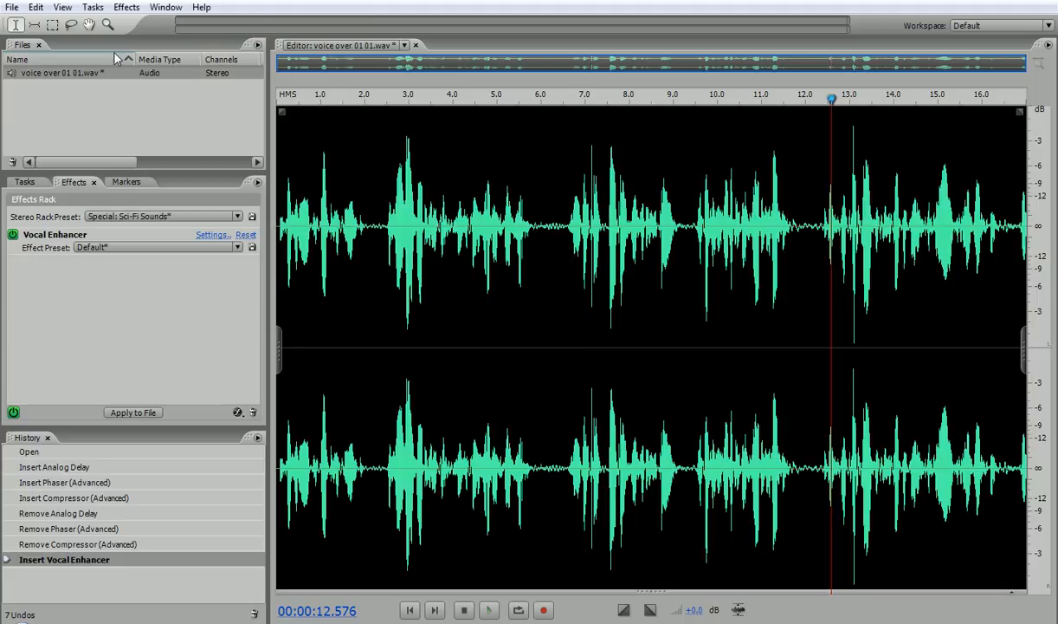
Add the Convolution Reverb effect to the voice recording and audition it while lowering its amount, then close its settings.
{"action": "left_click", "coordinate": [126, 6]}
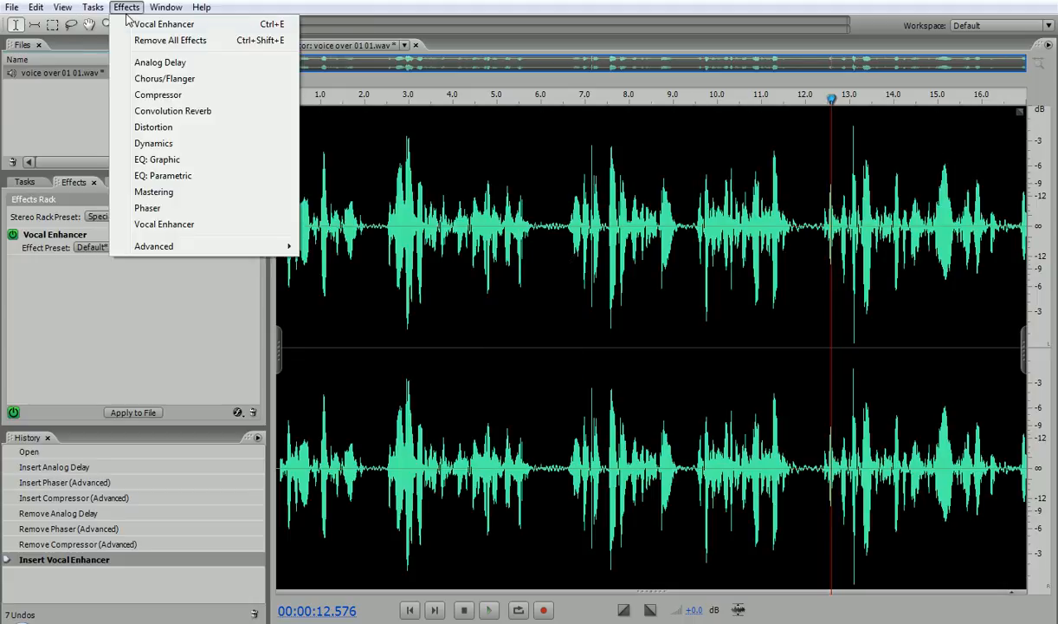
{"action": "left_click", "coordinate": [190, 118]}
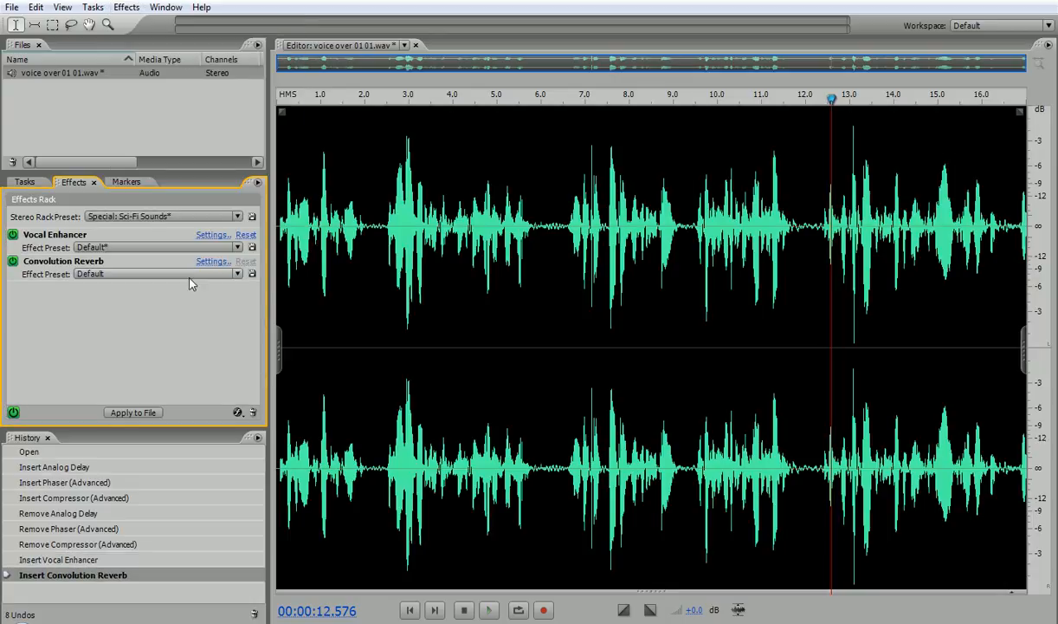
{"action": "left_click", "coordinate": [212, 260]}
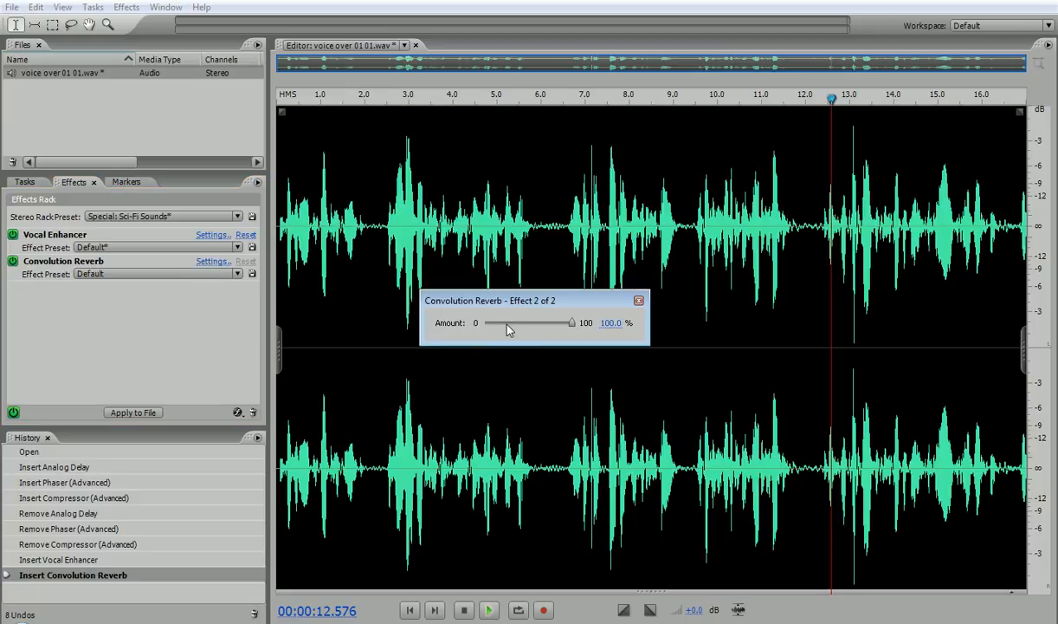
{"action": "key", "text": "space"}
{"action": "left_click_drag", "start_coordinate": [575, 327], "coordinate": [502, 326]}
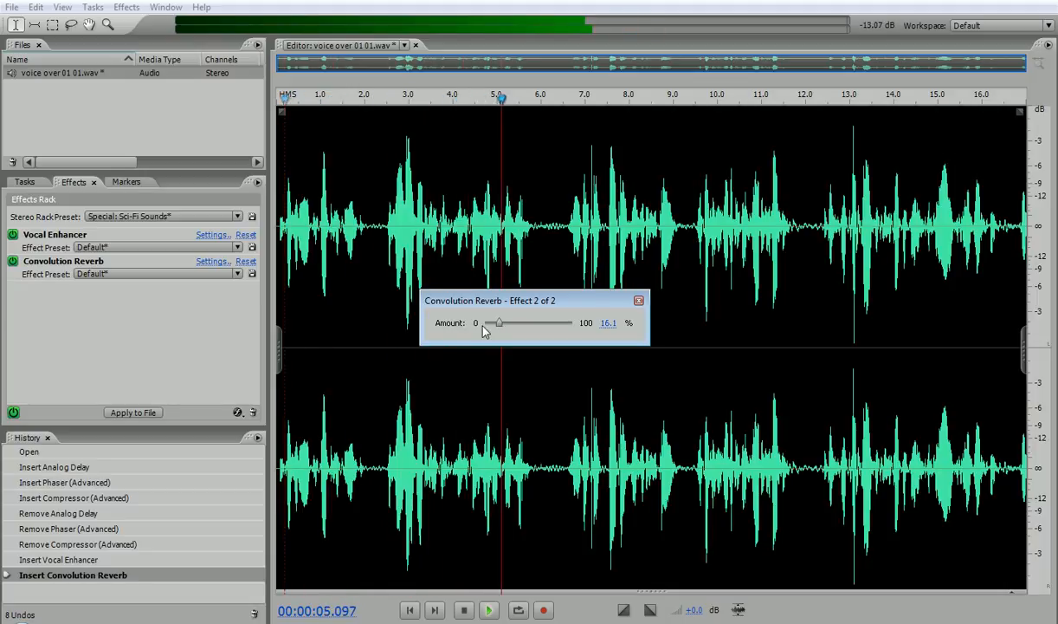
{"action": "left_click_drag", "start_coordinate": [501, 323], "coordinate": [485, 325]}
{"action": "key", "text": "space"}
{"action": "left_click", "coordinate": [638, 300]}
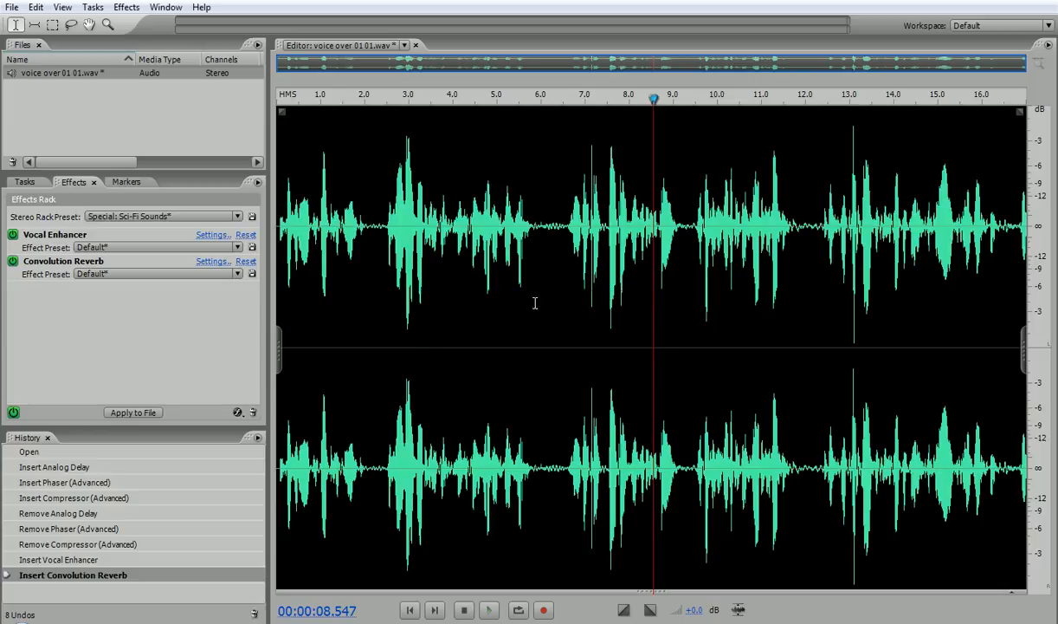
Remove the Convolution Reverb effect from the rack.
{"action": "left_click", "coordinate": [53, 264]}
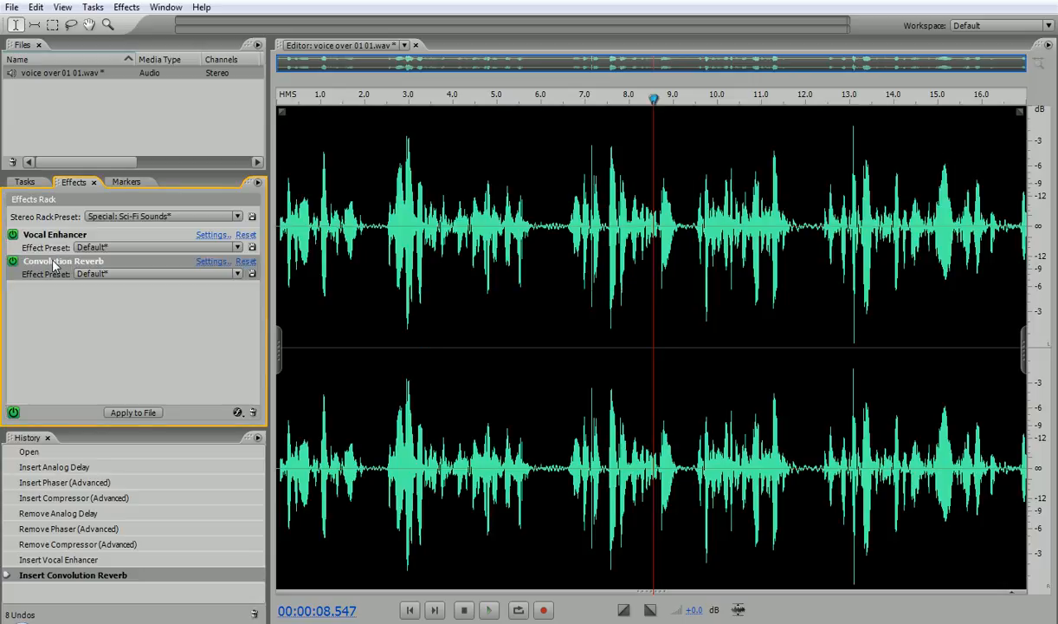
{"action": "key", "text": "Delete"}
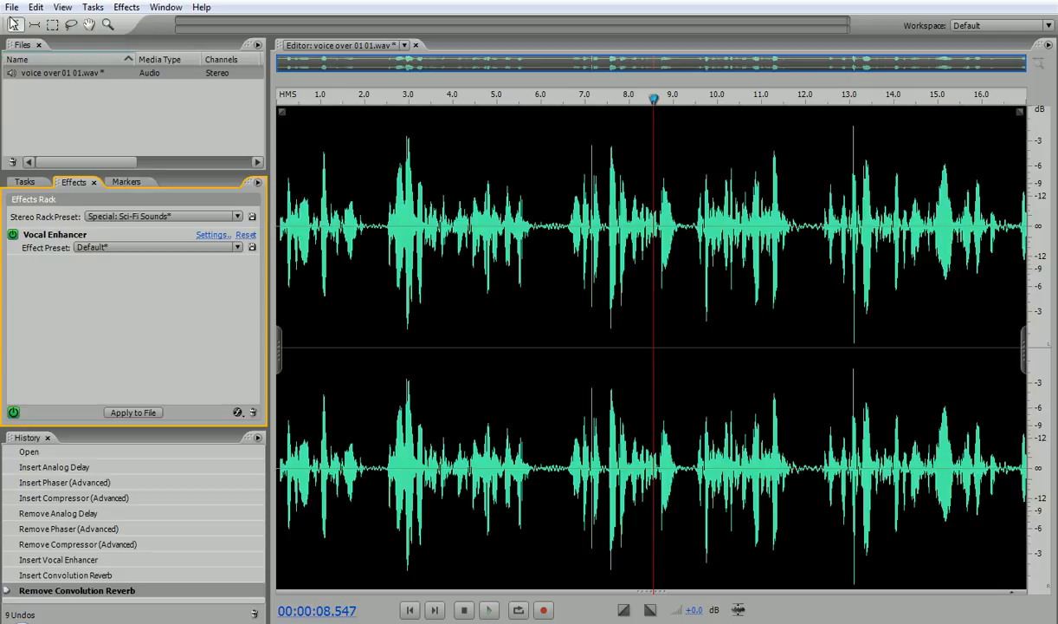
{"action": "left_click", "coordinate": [12, 7]}
Play the recording's last section from about 12 s and delete the unwanted tail from about 16.36 s to the end.
{"action": "left_click", "coordinate": [634, 325]}
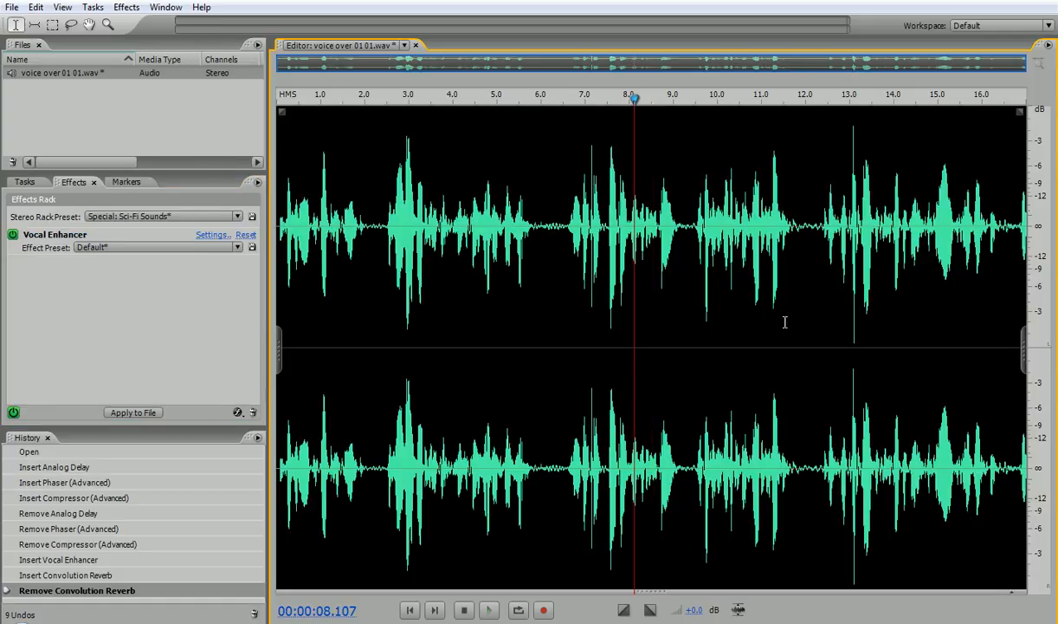
{"action": "left_click_drag", "start_coordinate": [813, 340], "coordinate": [1053, 364]}
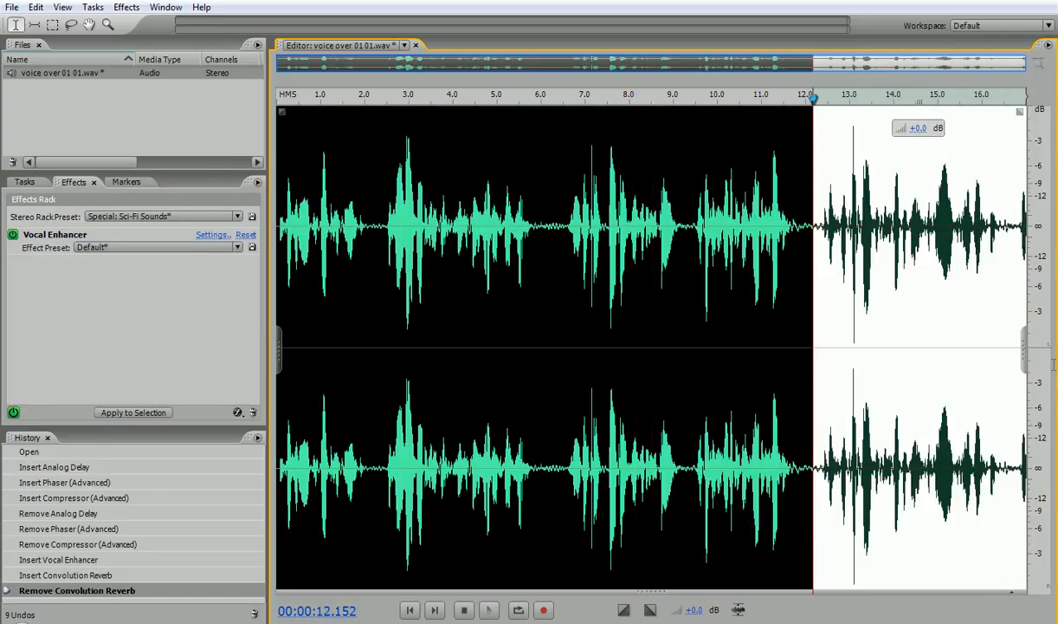
{"action": "key", "text": "space"}
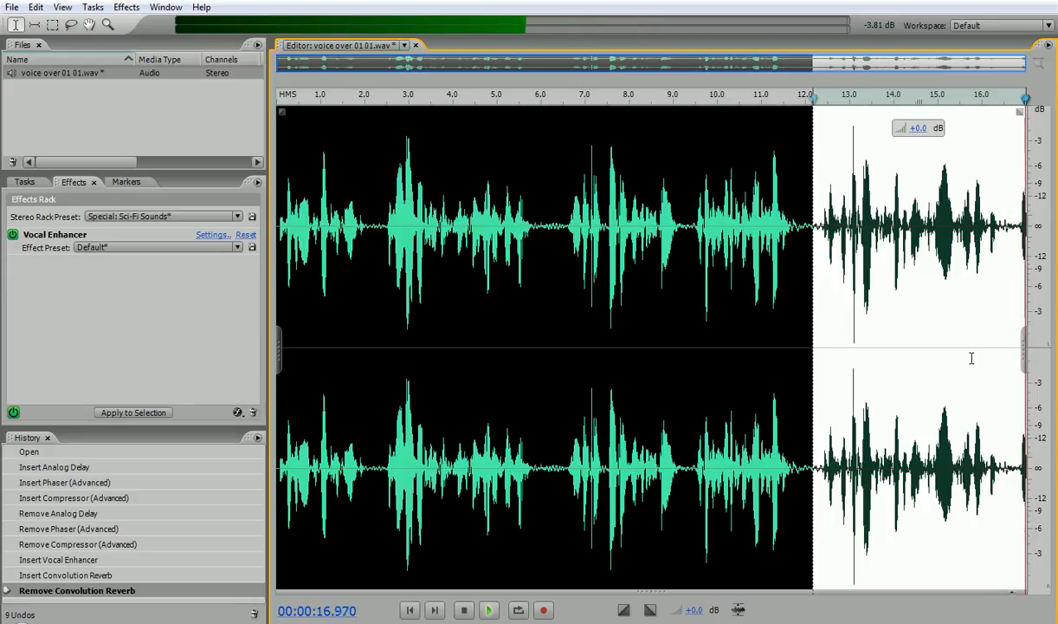
{"action": "left_click", "coordinate": [970, 358]}
{"action": "left_click_drag", "start_coordinate": [997, 360], "coordinate": [1030, 360]}
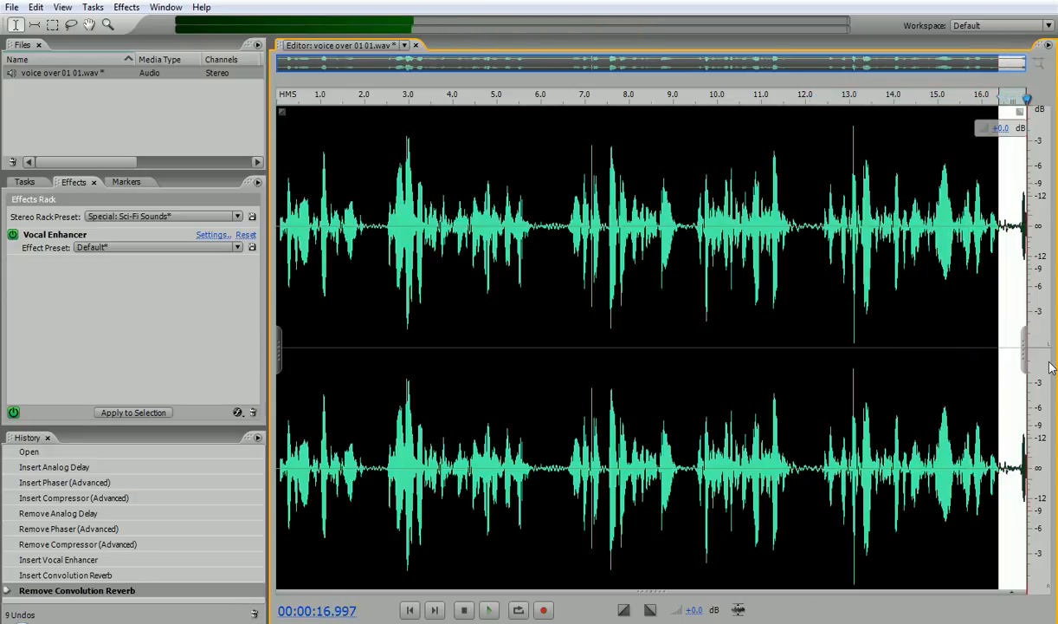
{"action": "key", "text": "Delete"}
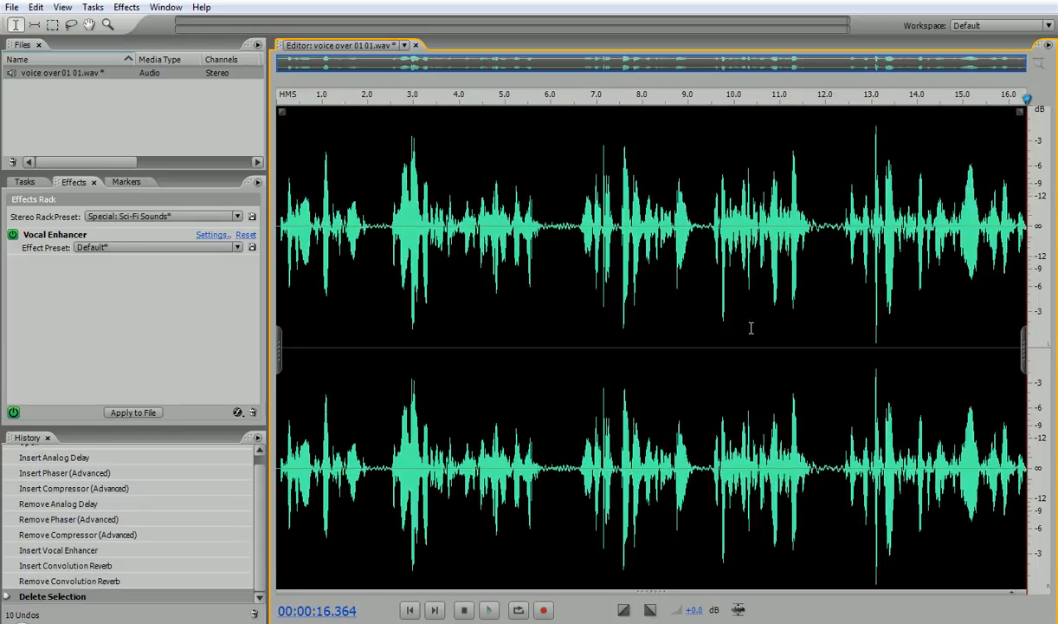
Play back the trimmed voice recording from about 2 s and again from its beginning.
{"action": "left_click", "coordinate": [376, 307]}
{"action": "key", "text": "space"}
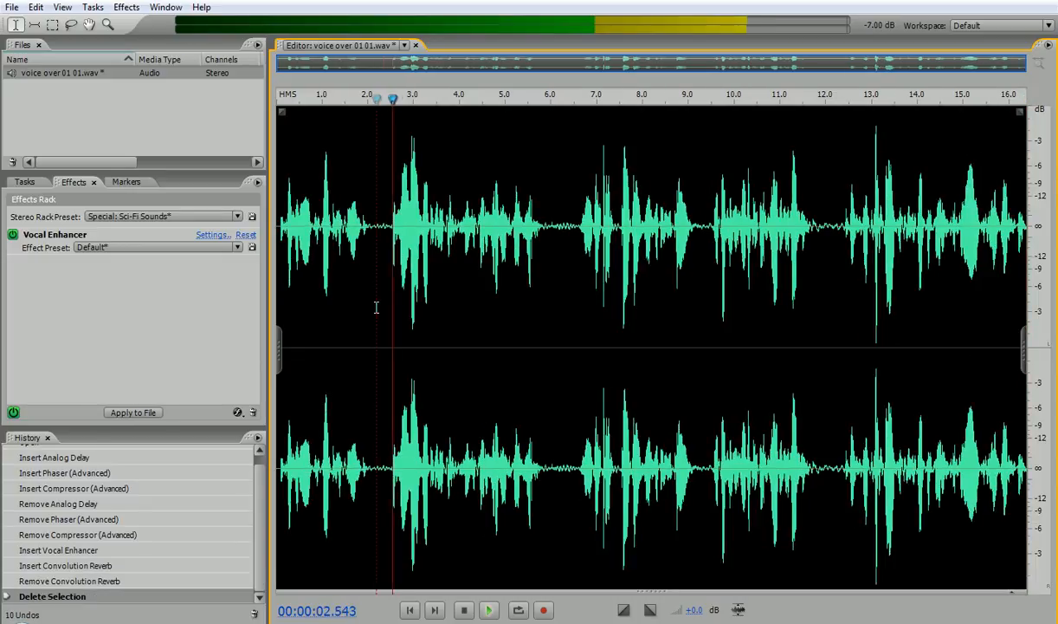
{"action": "left_click", "coordinate": [279, 289]}
{"action": "key", "text": "space"}
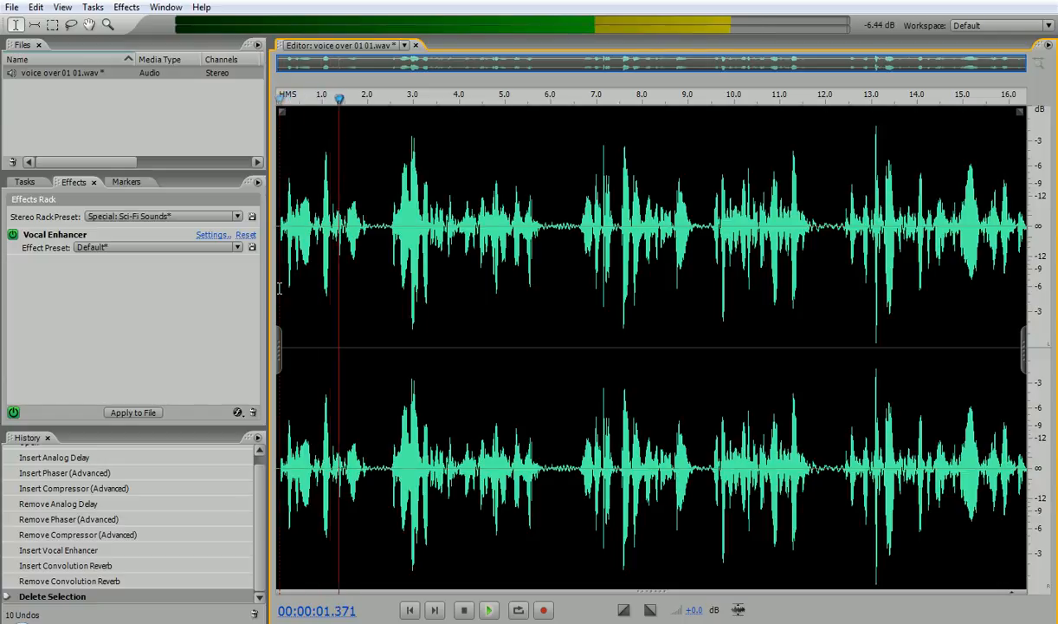
{"action": "key", "text": "space"}
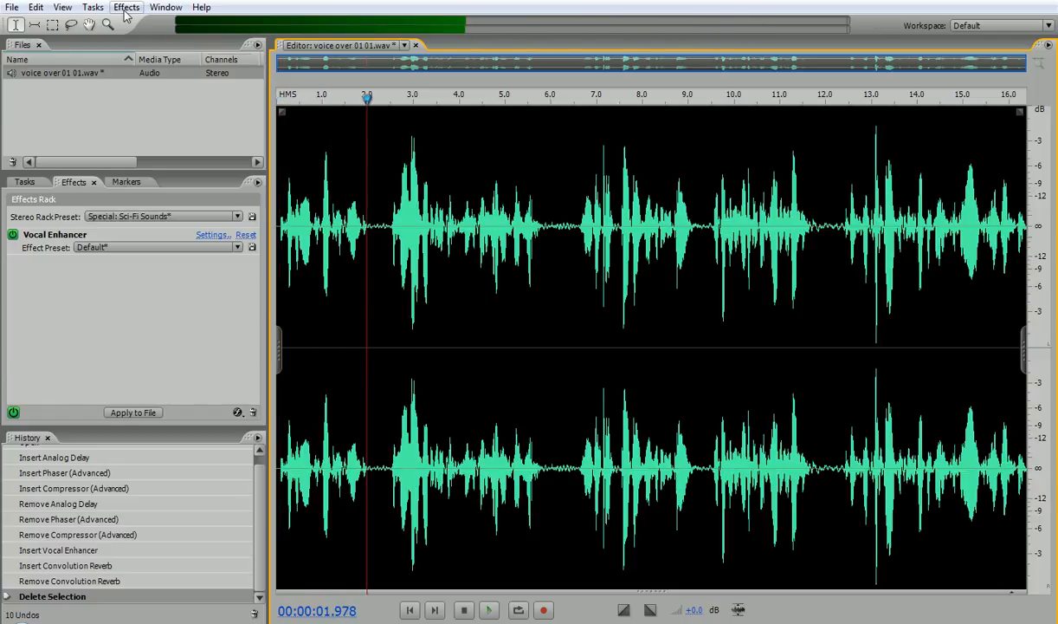
Save the recording under the name "voice over 01" in the Afx folder as MP3 Audio.
{"action": "left_click", "coordinate": [11, 9]}
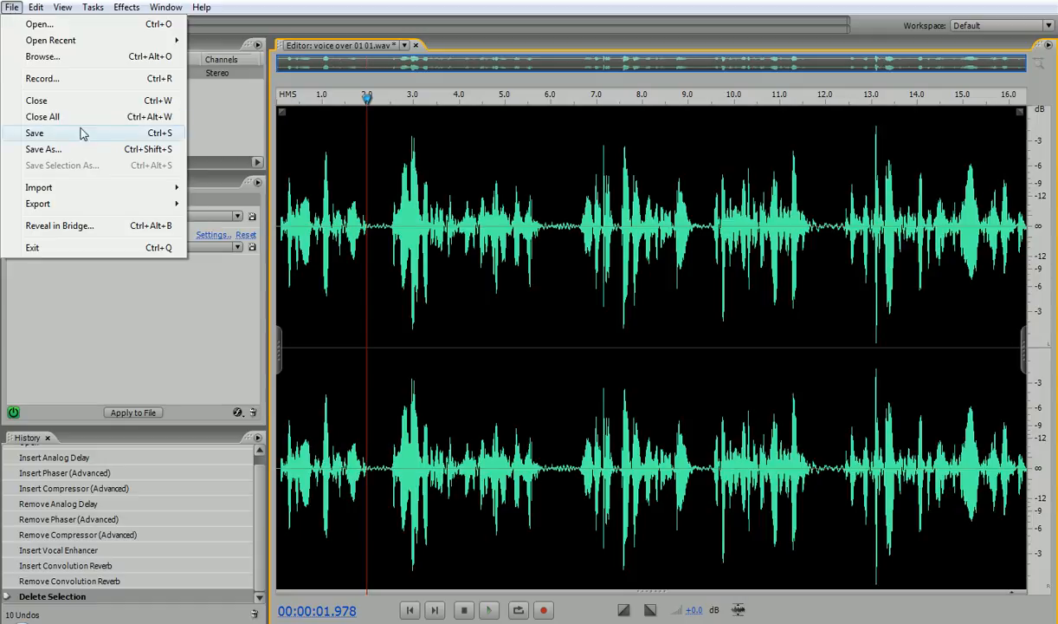
{"action": "left_click", "coordinate": [43, 149]}
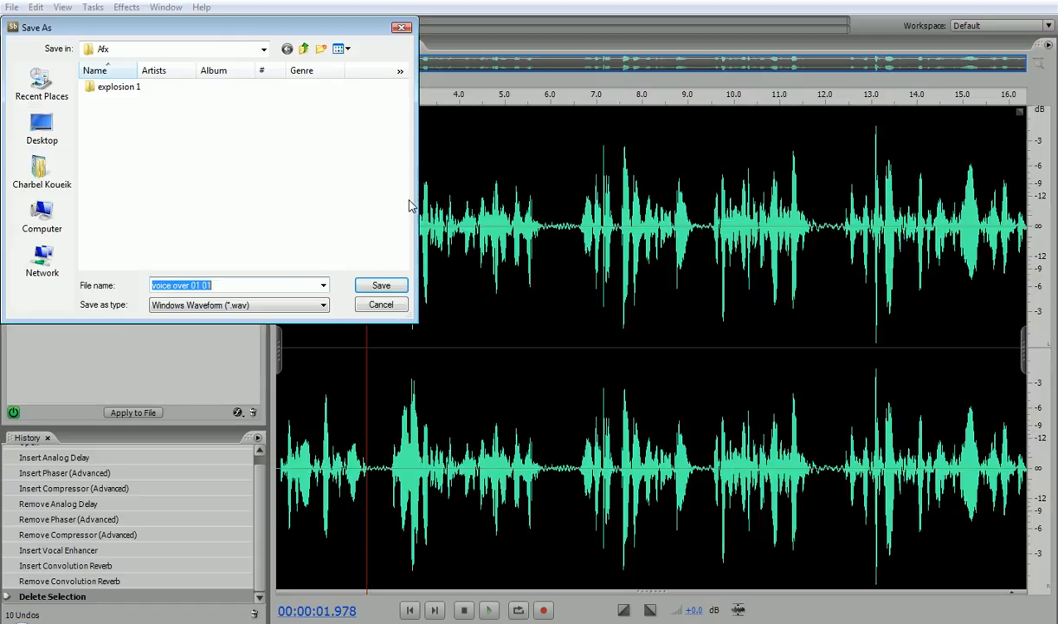
{"action": "left_click", "coordinate": [247, 305]}
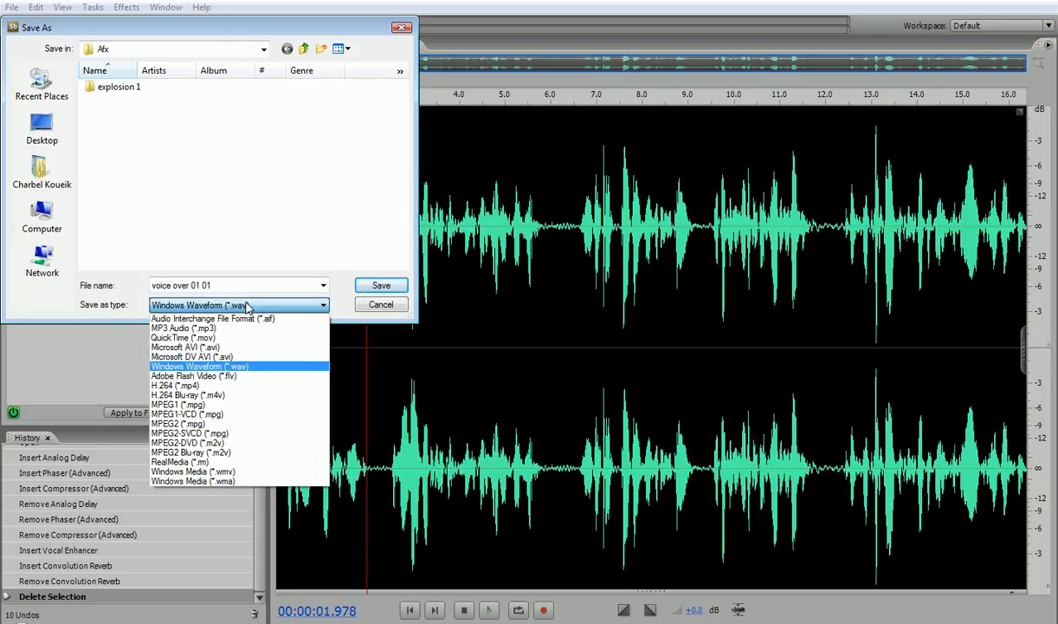
{"action": "left_click", "coordinate": [230, 330]}
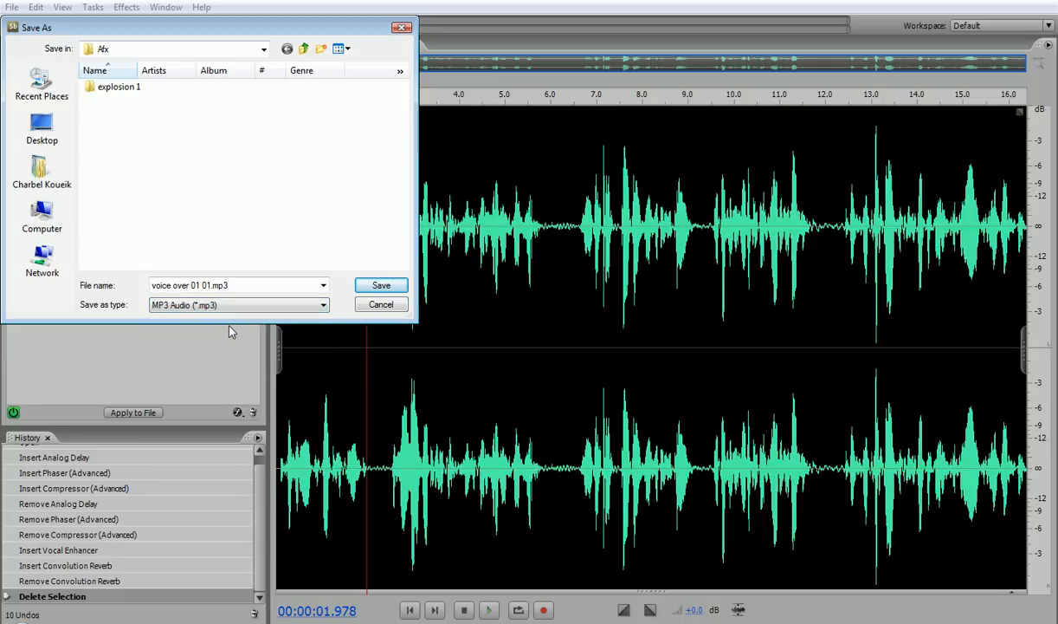
{"action": "left_click_drag", "start_coordinate": [163, 24], "coordinate": [327, 107]}
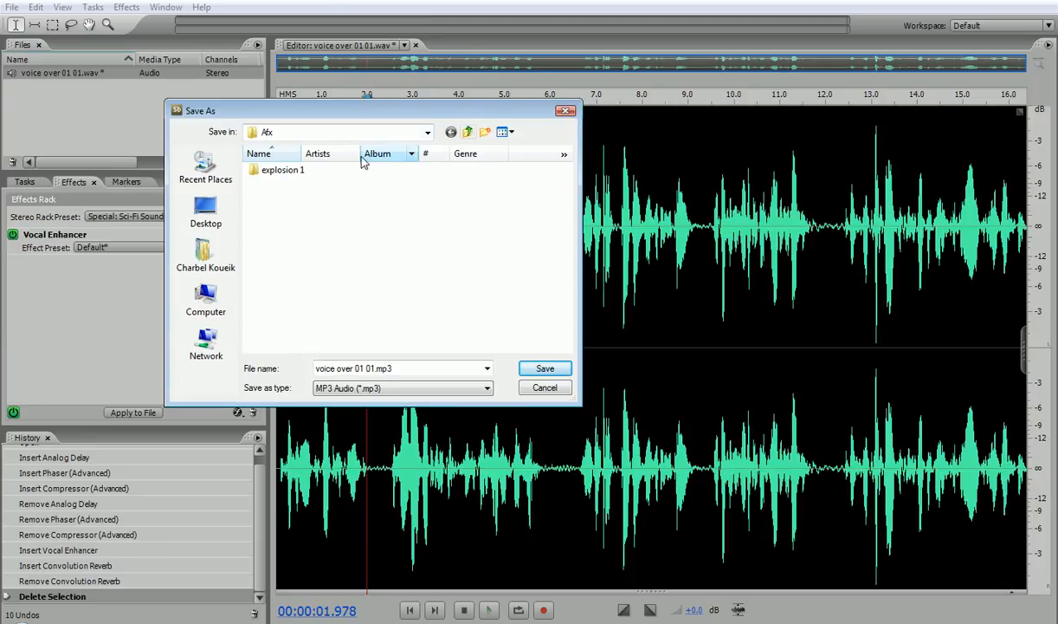
{"action": "left_click", "coordinate": [294, 136]}
{"action": "left_click", "coordinate": [295, 139]}
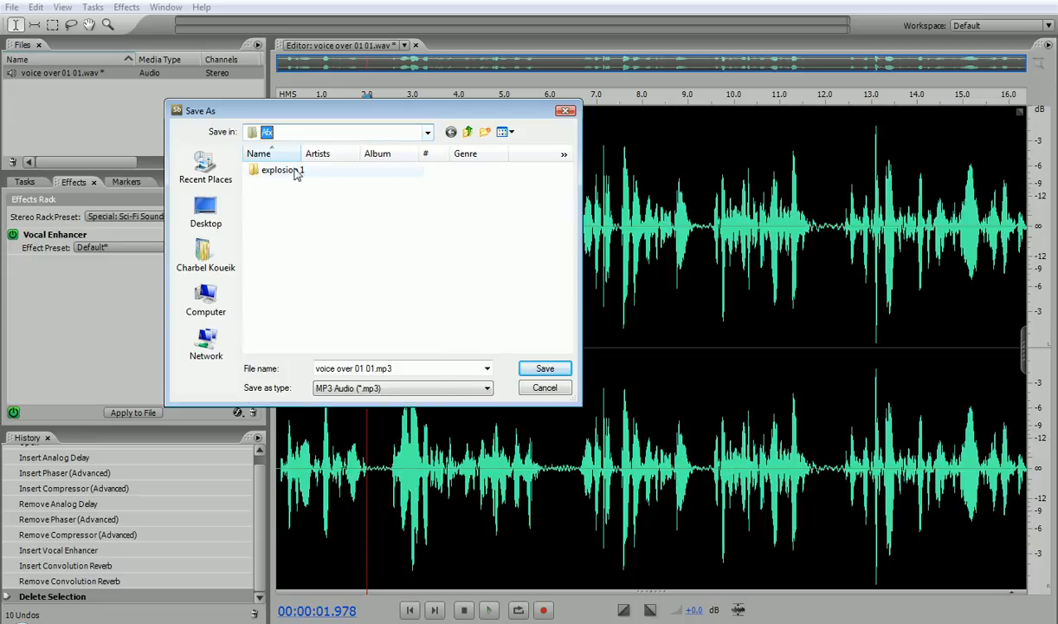
{"action": "left_click", "coordinate": [371, 367]}
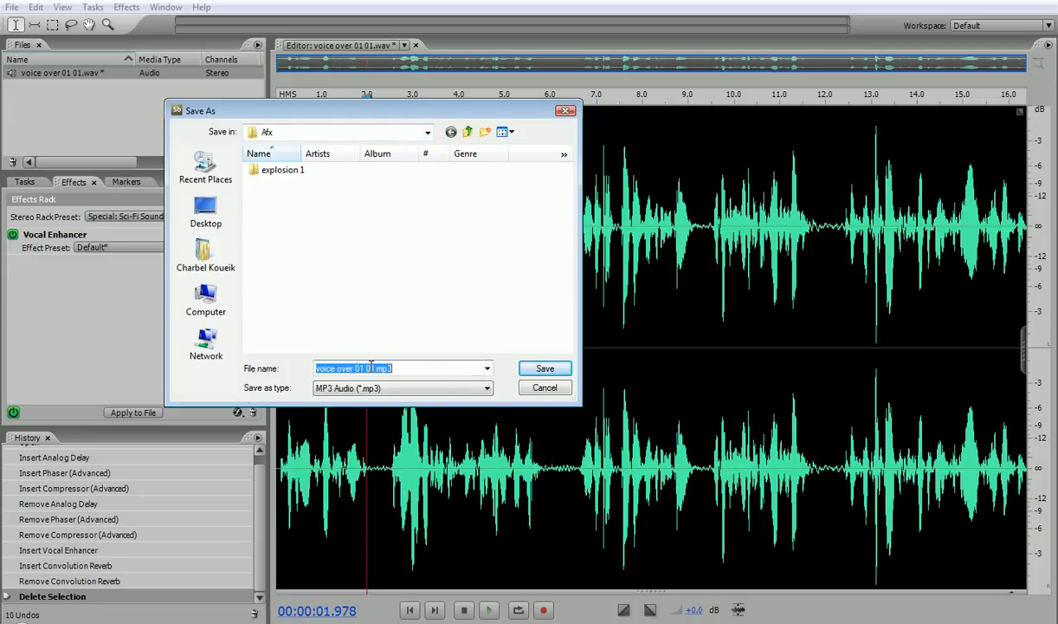
{"action": "left_click_drag", "start_coordinate": [354, 368], "coordinate": [406, 366]}
{"action": "key", "text": "BackSpace"}
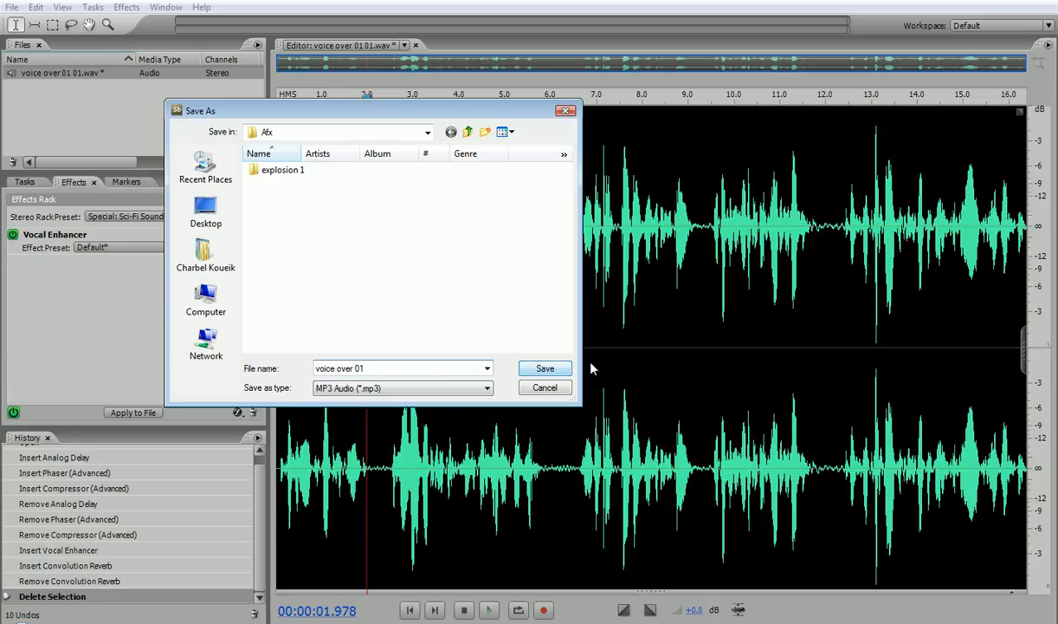
{"action": "left_click", "coordinate": [546, 370]}
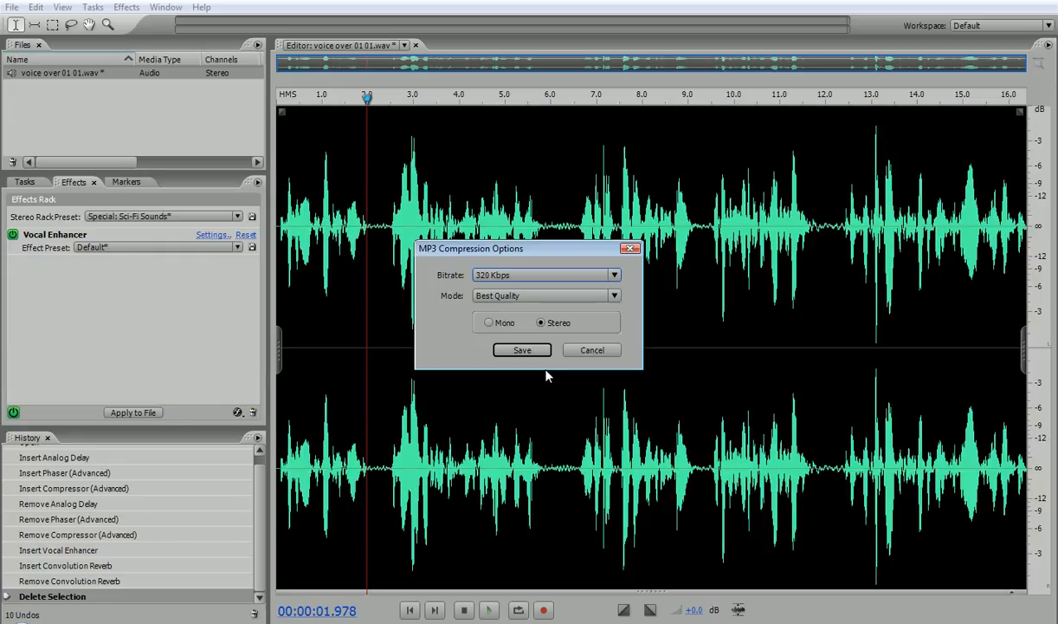
Review the MP3 bitrate and mode choices, keep 320 Kbps, Best Quality and Stereo, and complete the save.
{"action": "left_click", "coordinate": [522, 278]}
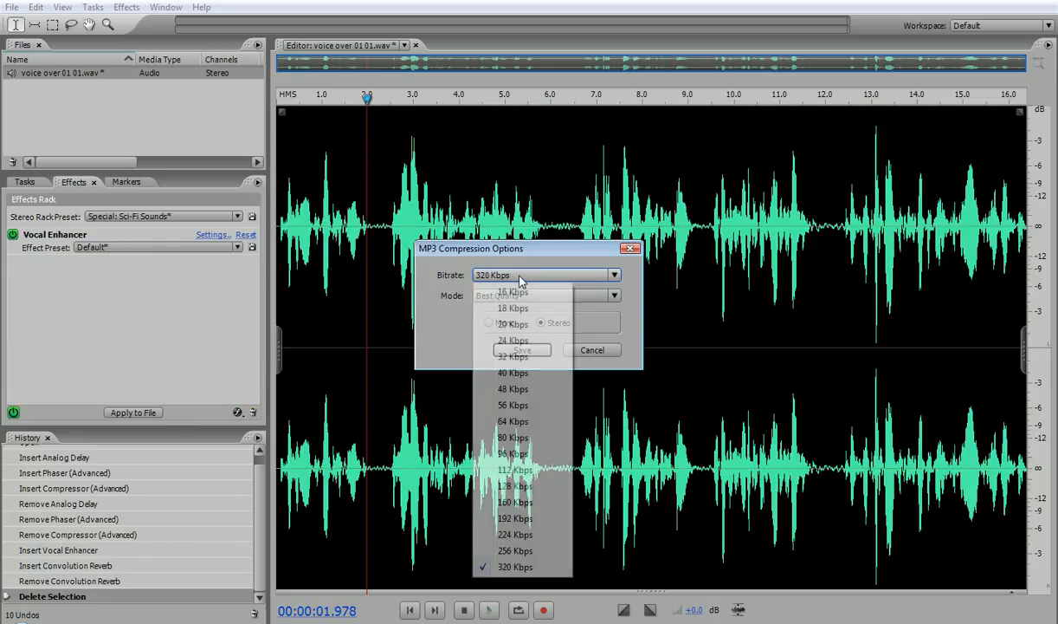
{"action": "left_click", "coordinate": [520, 279]}
{"action": "left_click", "coordinate": [520, 277]}
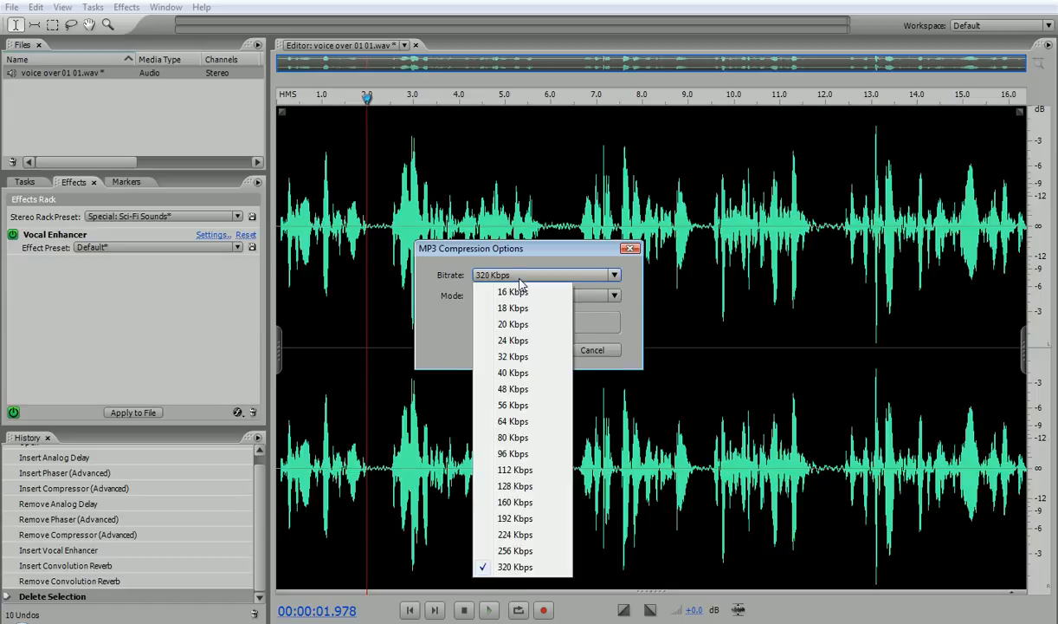
{"action": "left_click", "coordinate": [519, 277]}
{"action": "left_click", "coordinate": [519, 277]}
{"action": "left_click", "coordinate": [440, 297]}
{"action": "left_click", "coordinate": [483, 299]}
{"action": "left_click", "coordinate": [496, 301]}
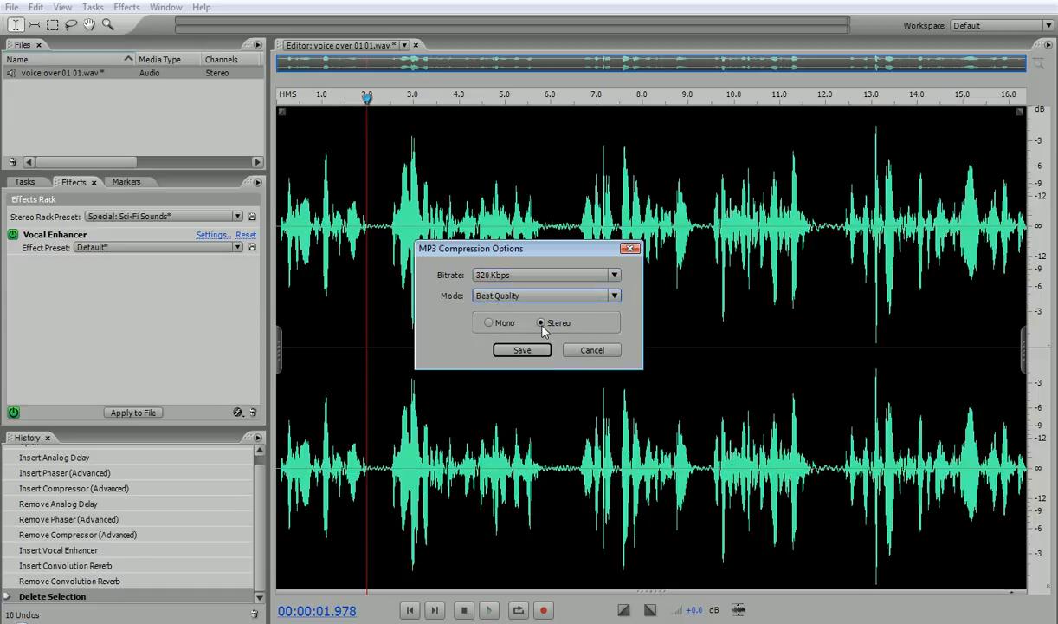
{"action": "left_click", "coordinate": [525, 355]}
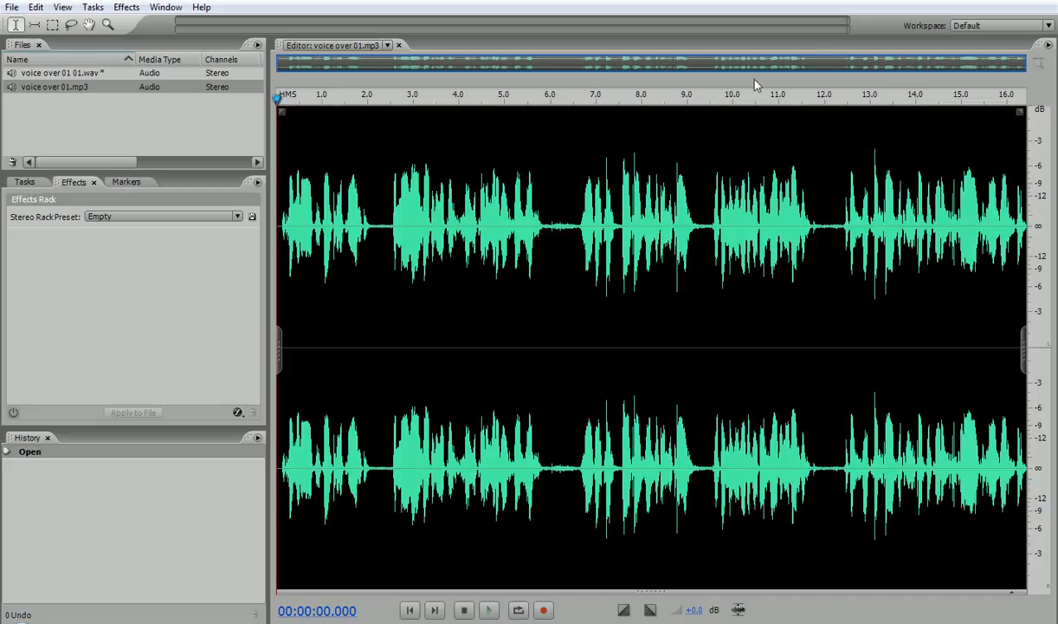
Switch to After Effects and start importing a file.
{"action": "key", "text": "alt+Tab"}
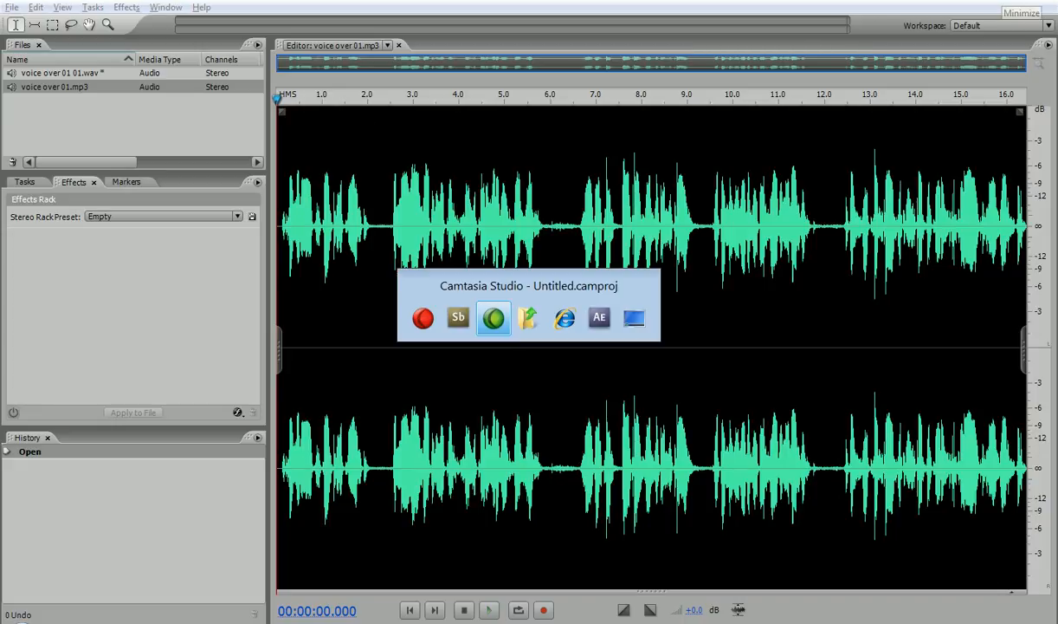
{"action": "key", "text": "Tab"}
{"action": "key", "text": "Tab"}
{"action": "key", "text": "Tab"}
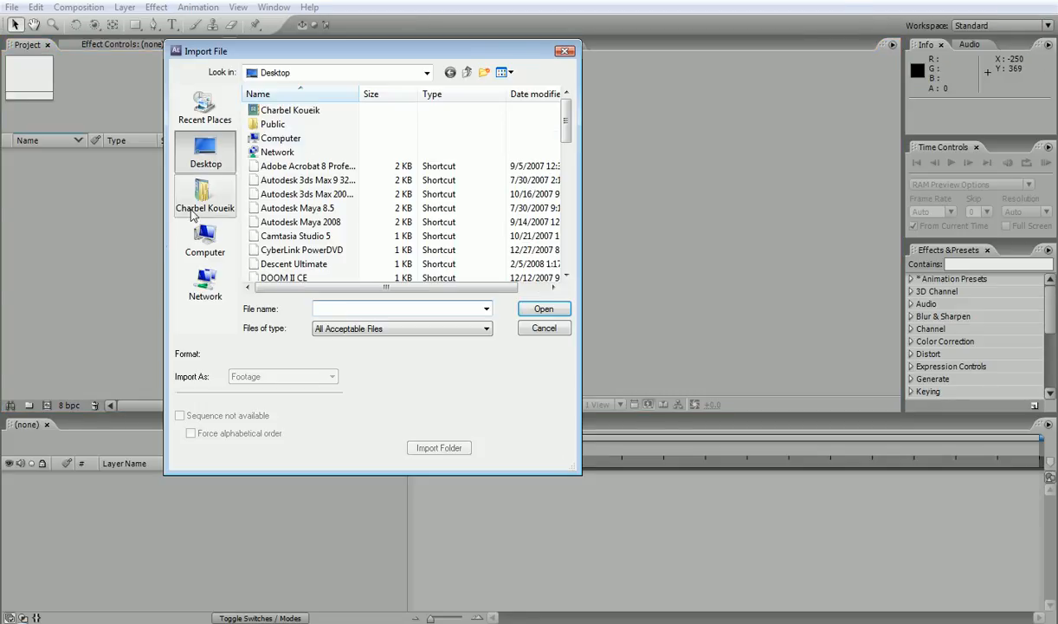
Browse to the Afx folder, limit the file types to MP3 and import "voice over 01" as footage.
{"action": "double_click", "coordinate": [280, 138]}
{"action": "double_click", "coordinate": [345, 165]}
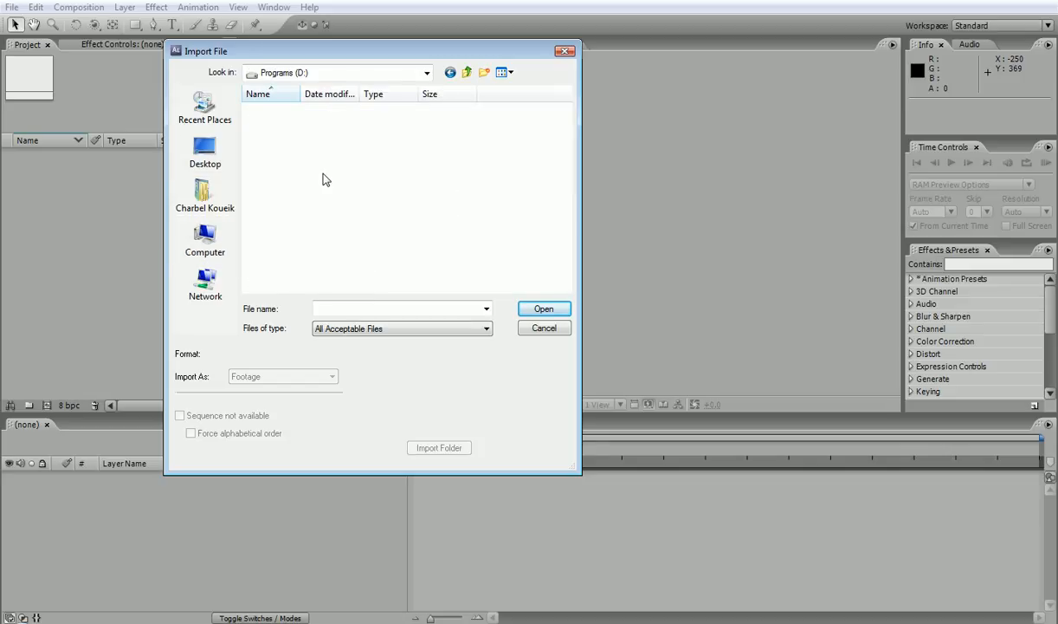
{"action": "double_click", "coordinate": [288, 257]}
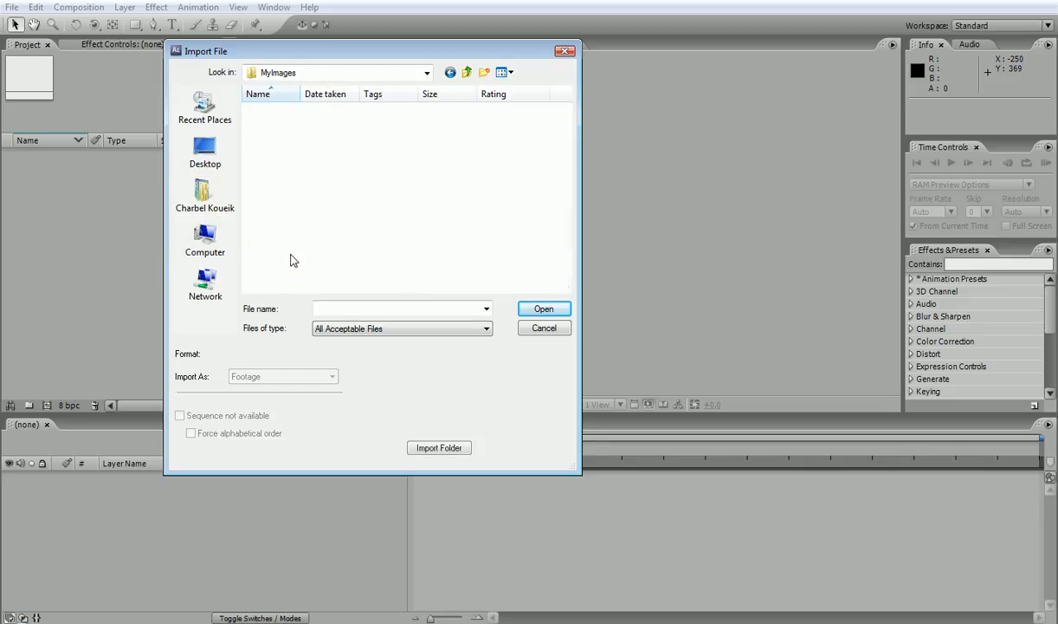
{"action": "left_click", "coordinate": [390, 328]}
{"action": "left_click", "coordinate": [351, 380]}
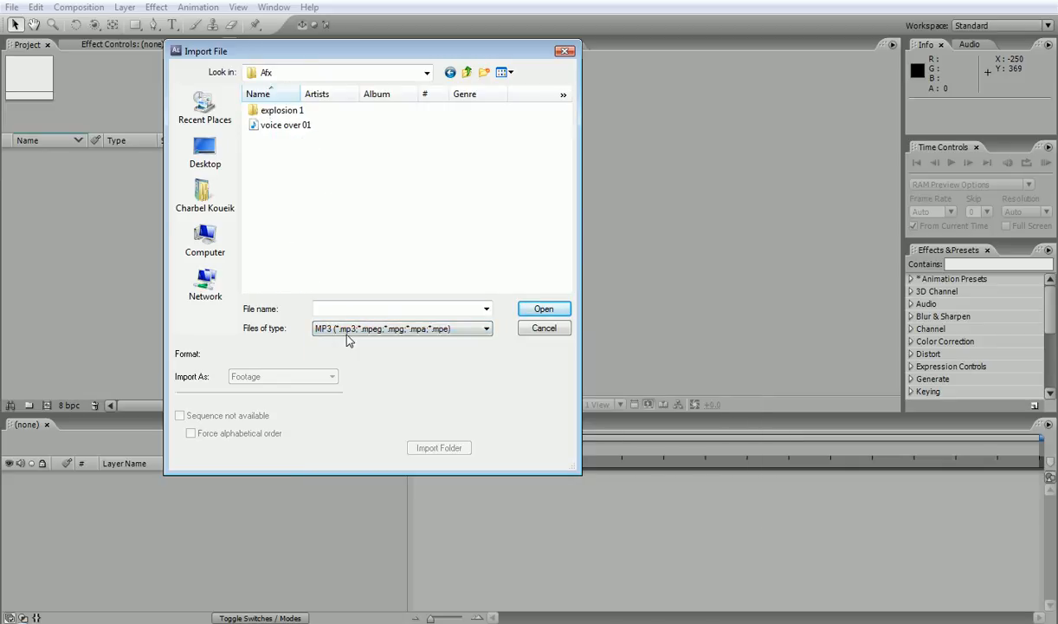
{"action": "left_click", "coordinate": [268, 126]}
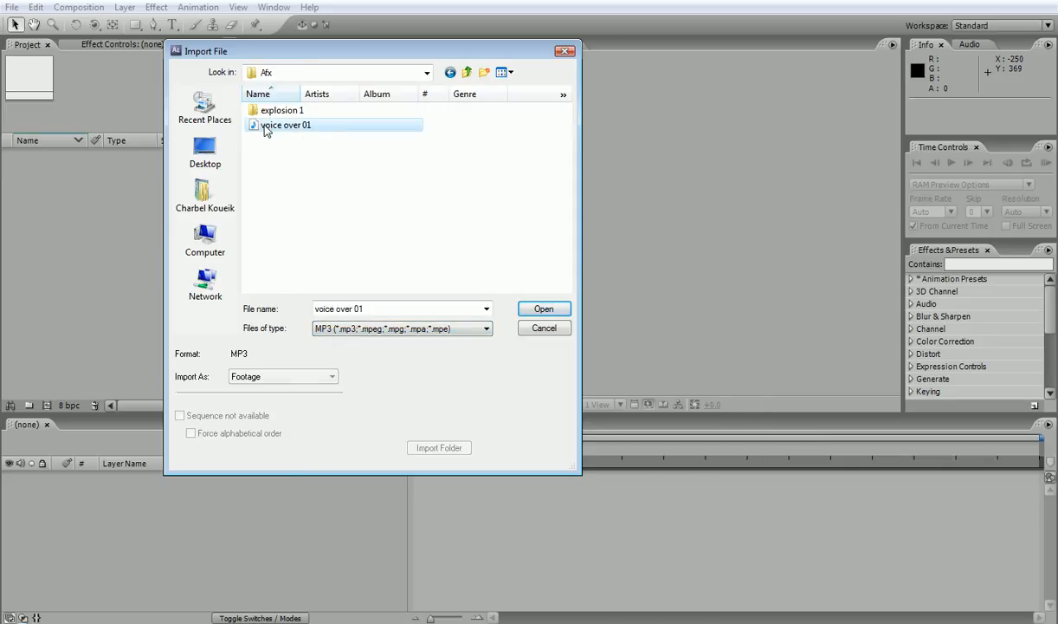
{"action": "left_click", "coordinate": [528, 308]}
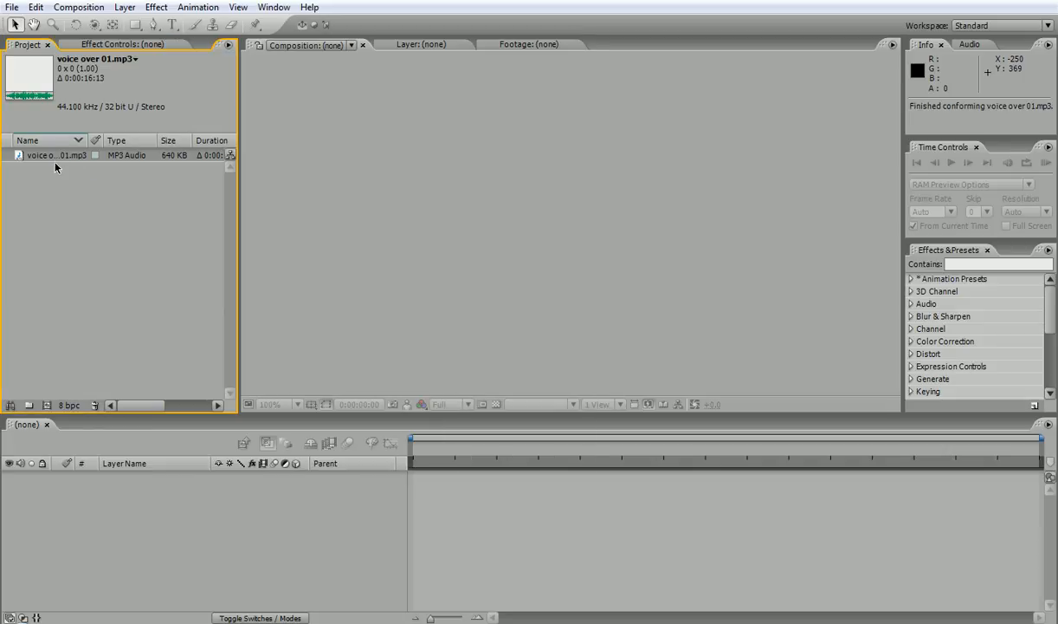
Build a composition from the imported voice-over MP3 and preview its audio from RAM.
{"action": "left_click_drag", "start_coordinate": [57, 163], "coordinate": [80, 516]}
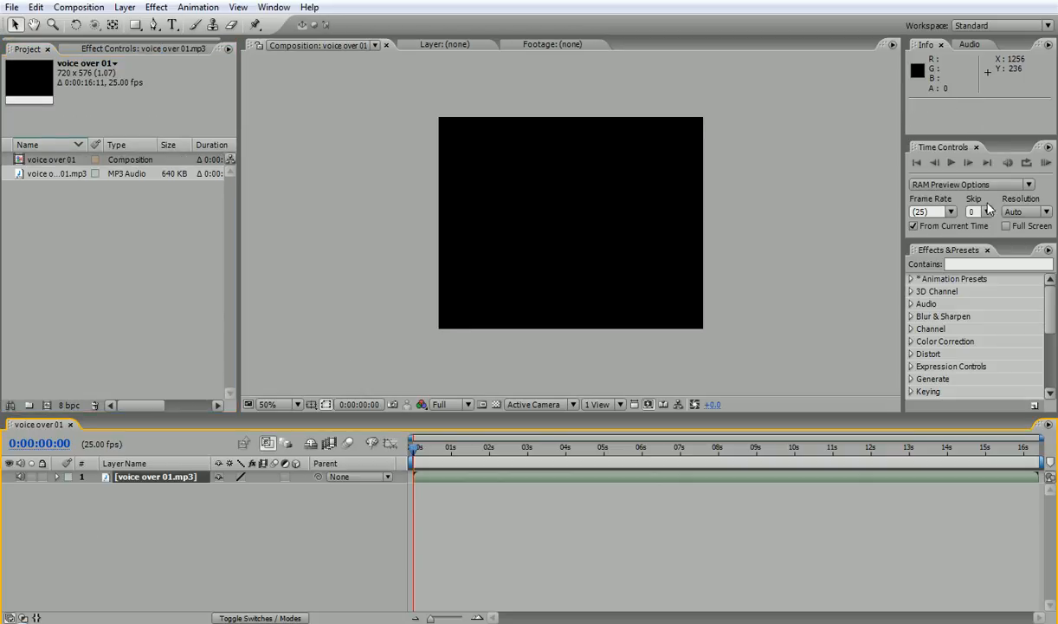
{"action": "left_click", "coordinate": [1045, 163]}
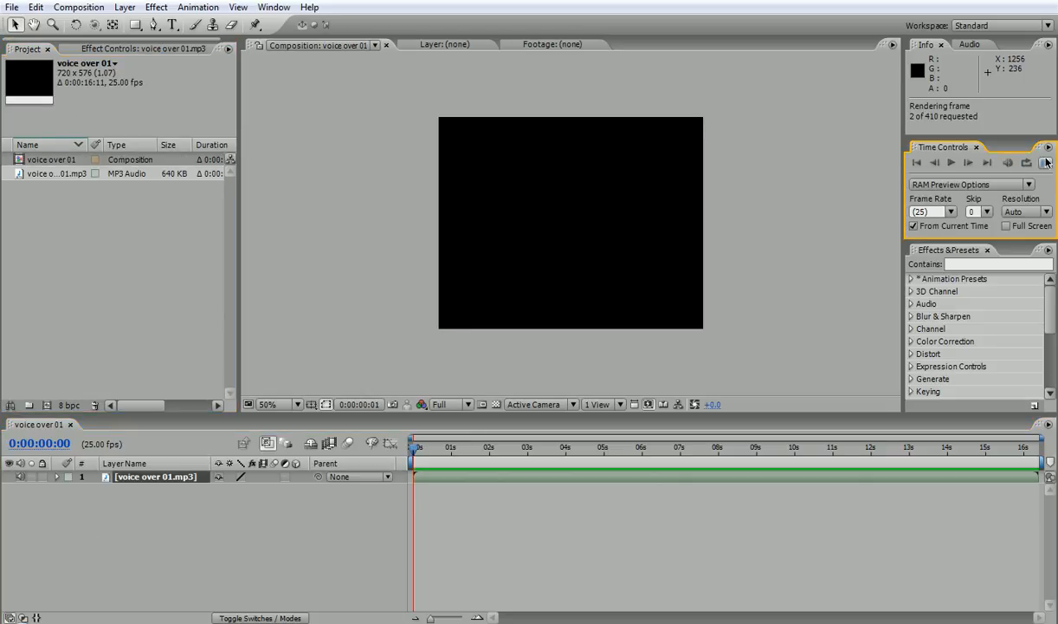
{"action": "left_click", "coordinate": [919, 165]}
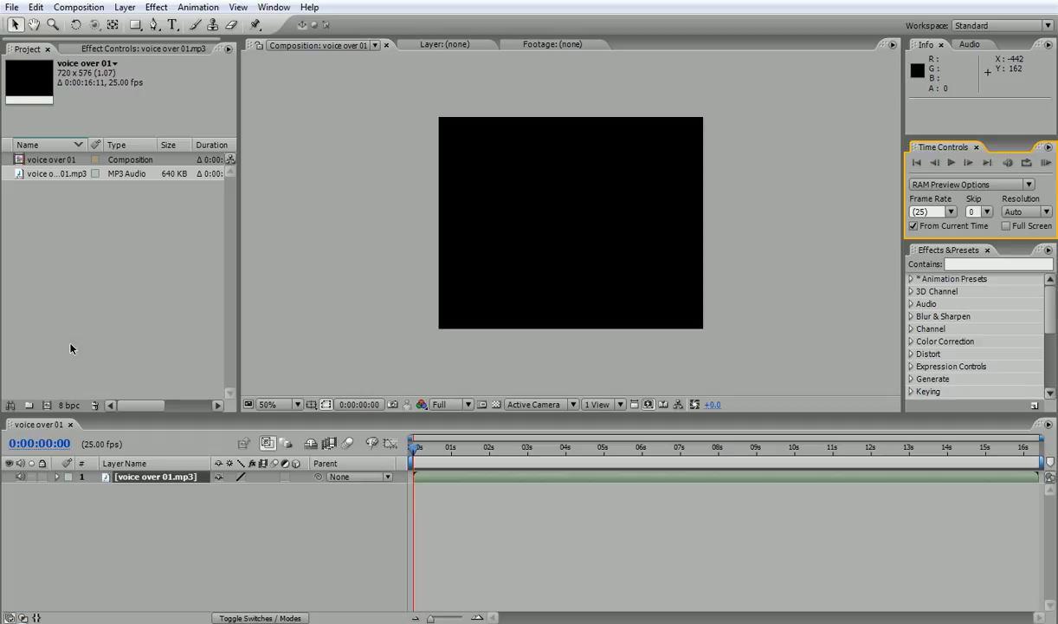
Reveal the audio levels and the waveform of the voice-over layer in the timeline.
{"action": "left_click", "coordinate": [57, 477]}
{"action": "left_click", "coordinate": [69, 489]}
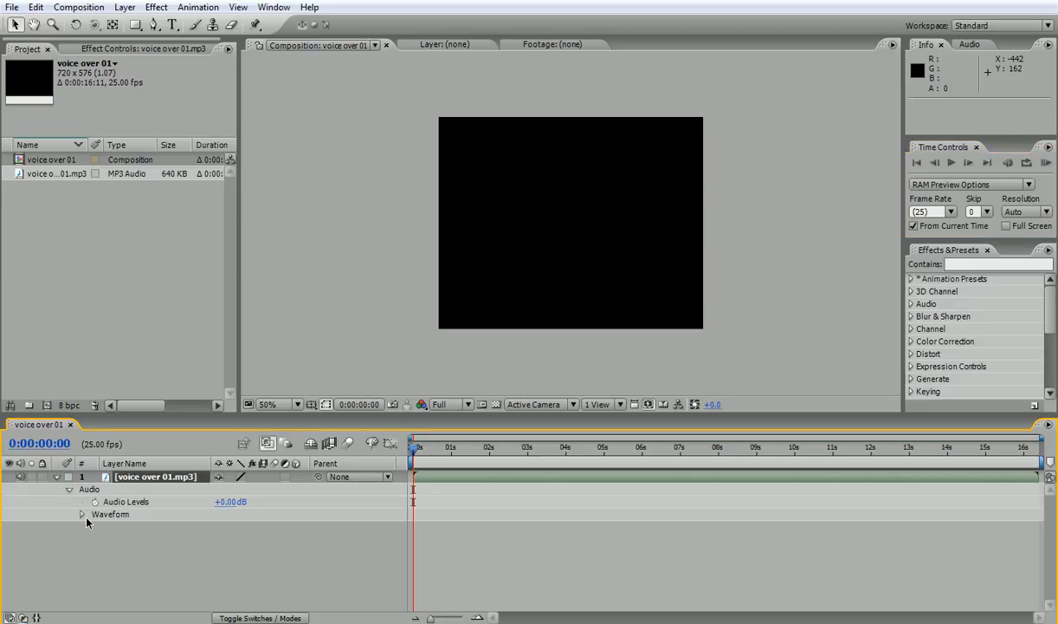
{"action": "left_click", "coordinate": [82, 515]}
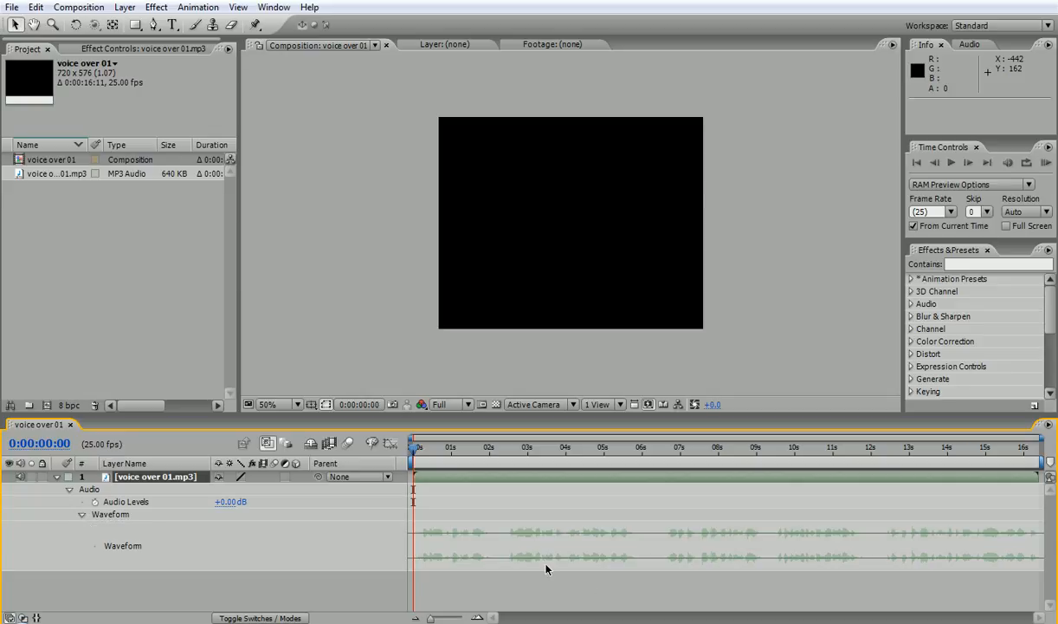
{"action": "key", "text": "alt+Tab"}
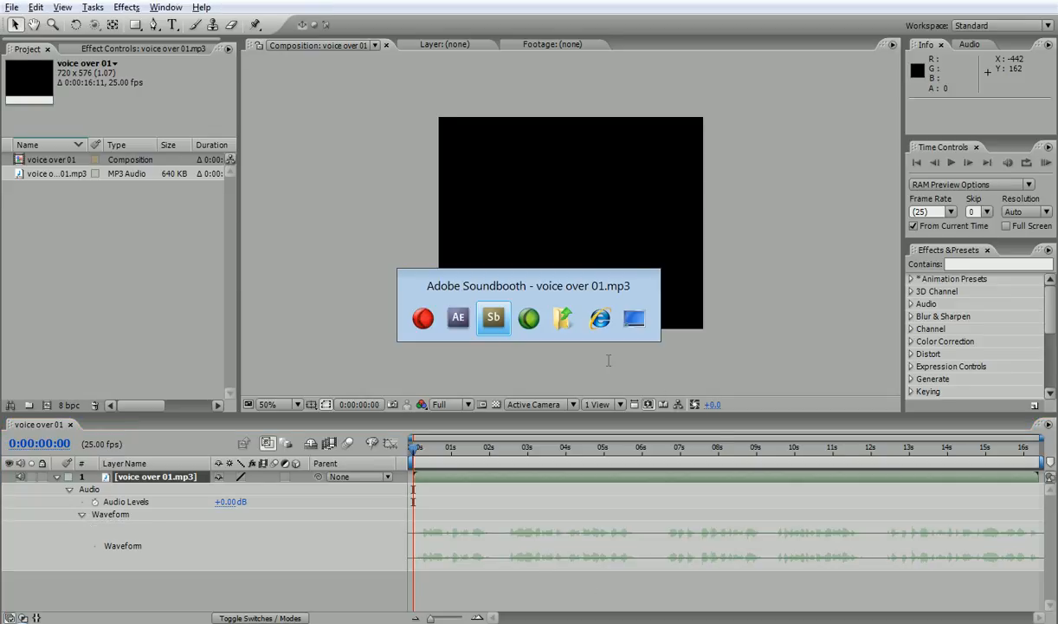
{"action": "key", "text": "alt+Tab"}
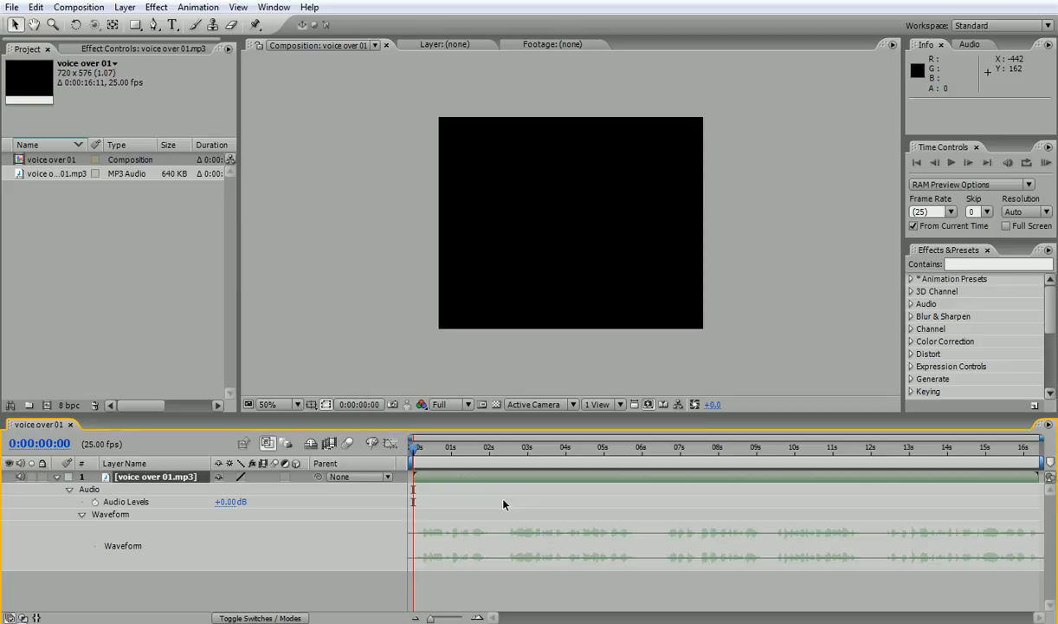
{"action": "left_click", "coordinate": [353, 579]}
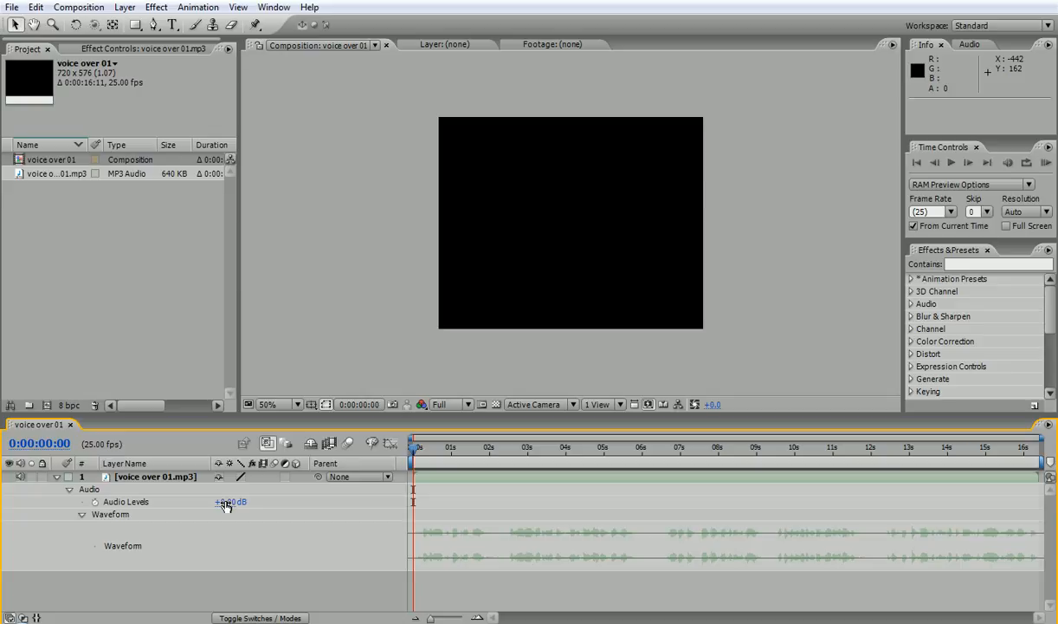
Raise the voice-over layer's audio levels to +4.20 dB and play it back.
{"action": "left_click_drag", "start_coordinate": [225, 504], "coordinate": [245, 501]}
{"action": "key", "text": "space"}
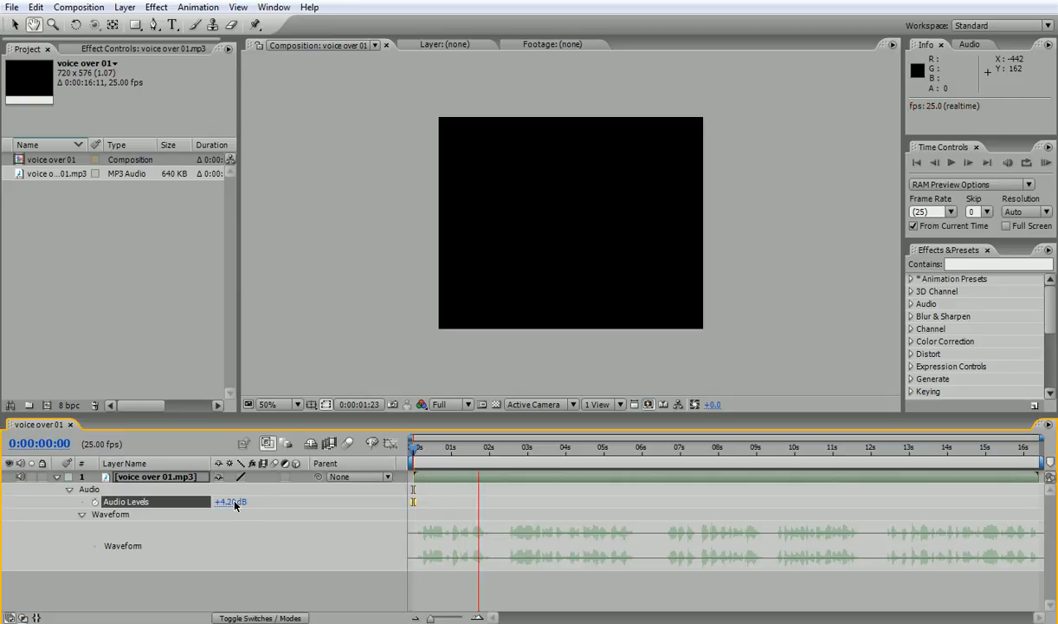
{"action": "key", "text": "space"}
{"action": "left_click", "coordinate": [1045, 164]}
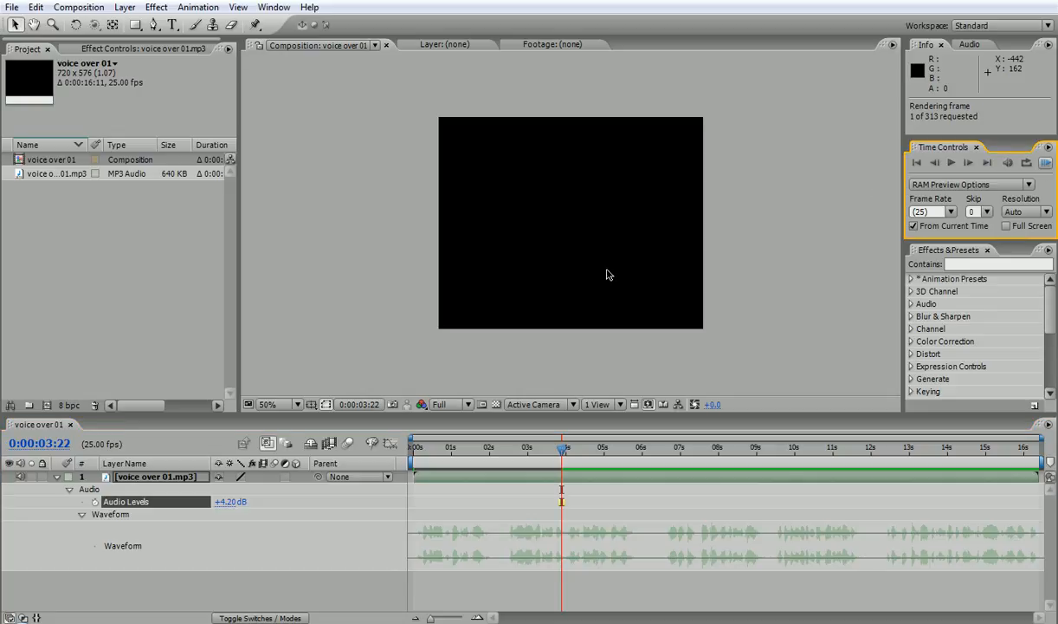
Lower the voice-over layer's audio levels to -10.60 dB and listen to the quieter result.
{"action": "left_click_drag", "start_coordinate": [231, 502], "coordinate": [128, 512]}
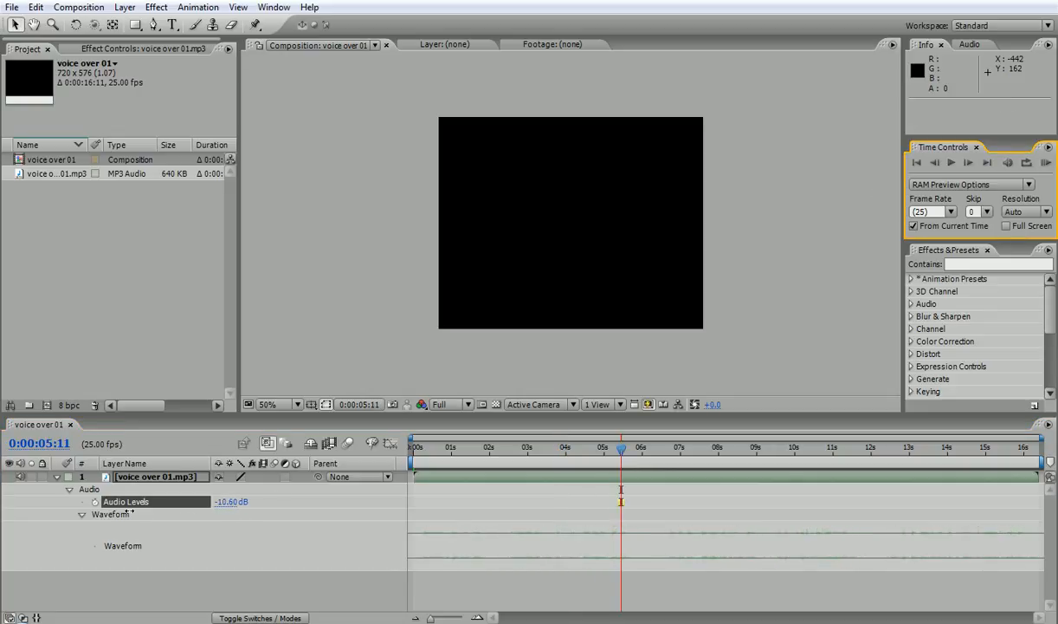
{"action": "key", "text": "space"}
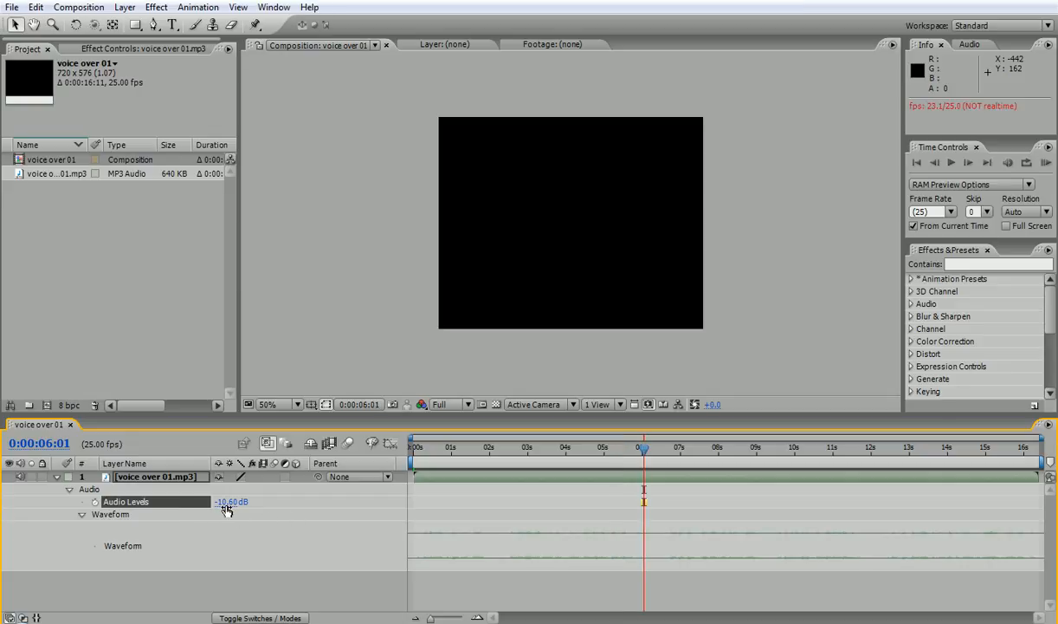
{"action": "key", "text": "space"}
{"action": "key", "text": "space"}
{"action": "left_click", "coordinate": [1044, 164]}
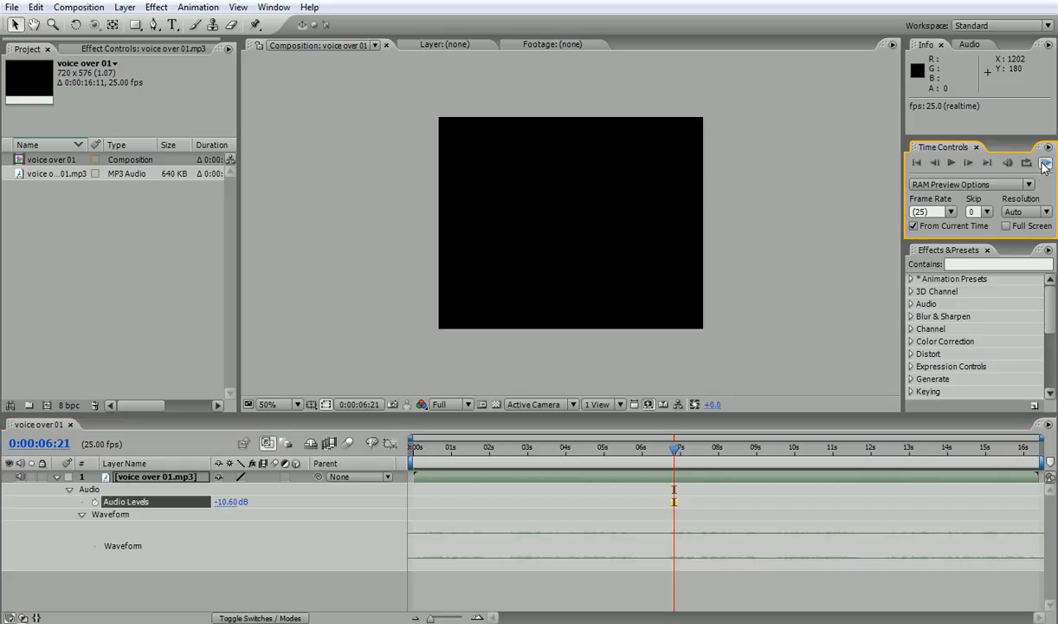
{"action": "left_click", "coordinate": [918, 166]}
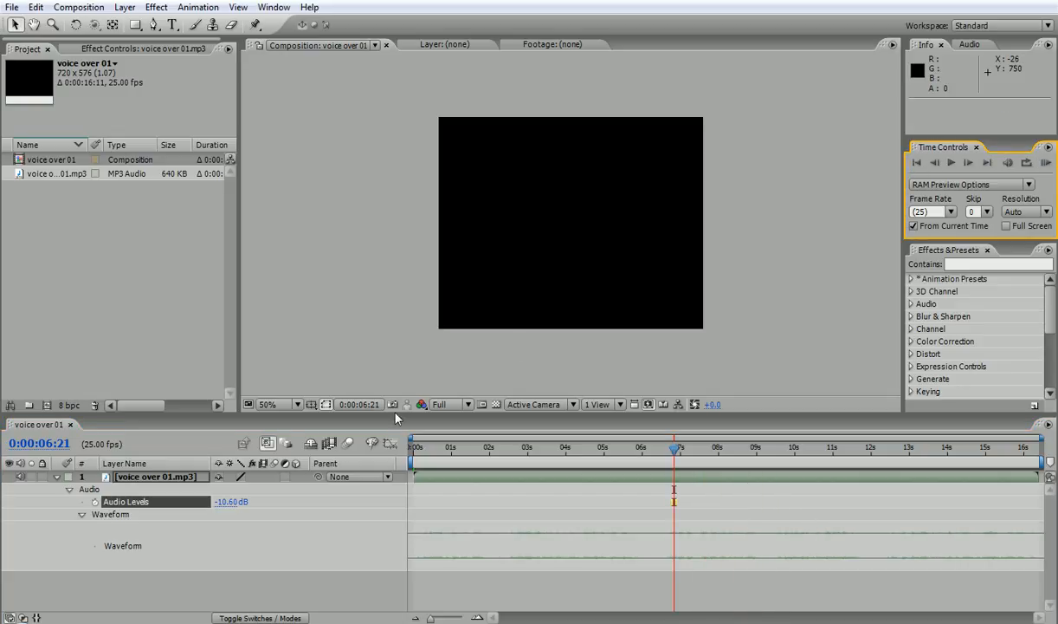
Set the voice-over layer's audio levels to 0 dB.
{"action": "left_click", "coordinate": [226, 502]}
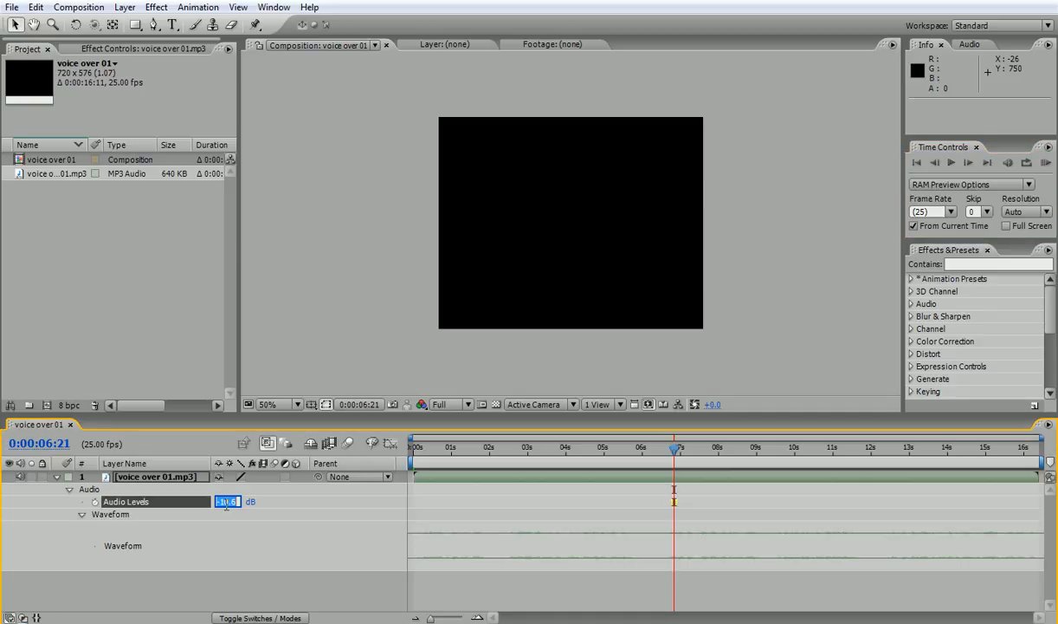
{"action": "type", "text": "0"}
{"action": "key", "text": "Return"}
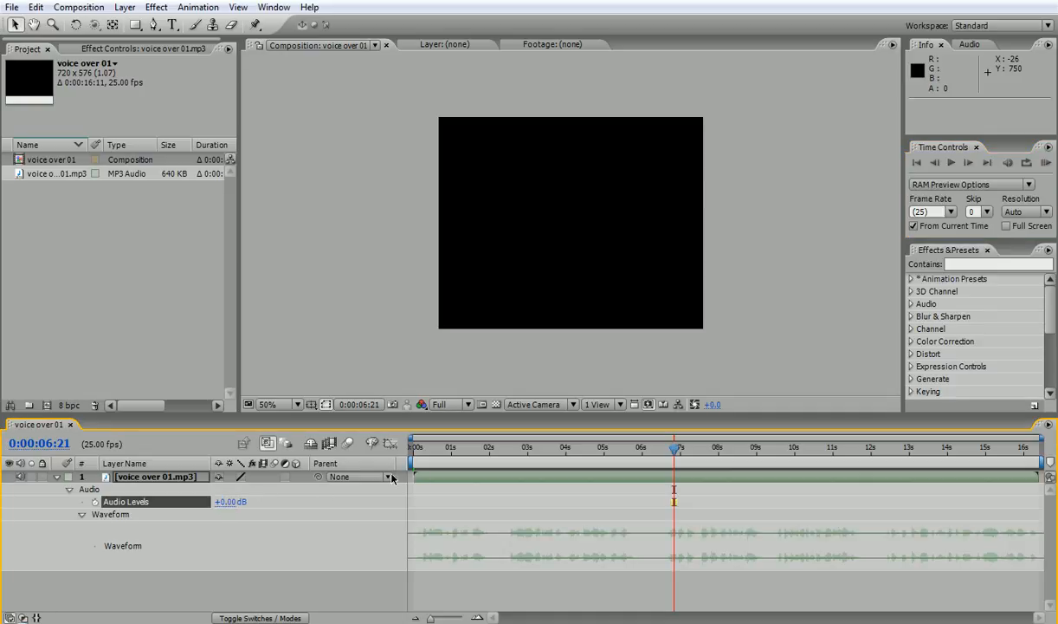
Enable keyframing for the audio levels at the start of the composition with a first value of -30 dB.
{"action": "key", "text": "Home"}
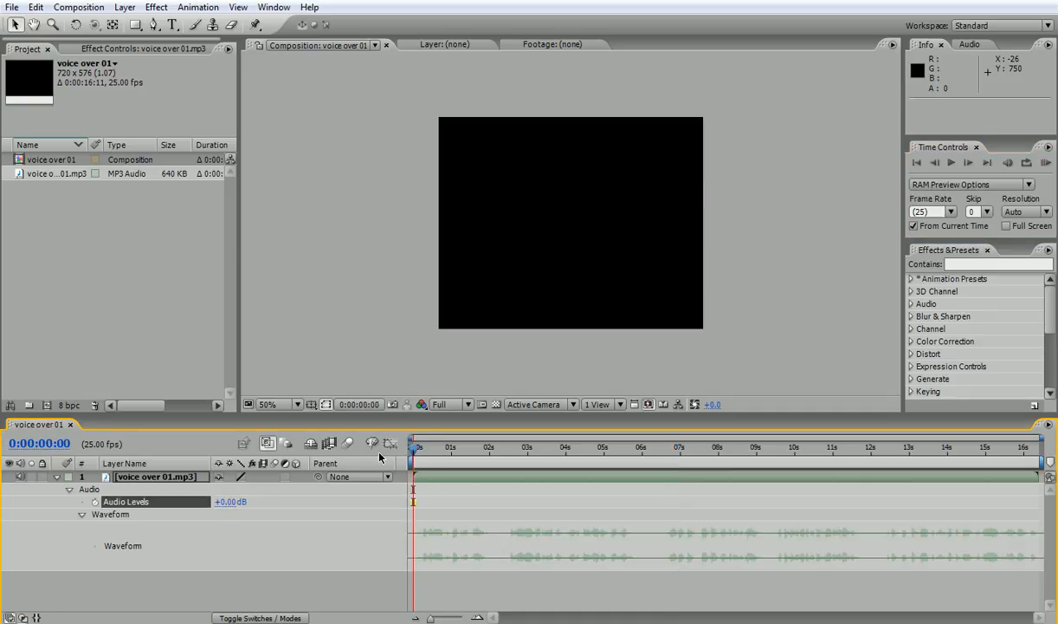
{"action": "left_click", "coordinate": [95, 502]}
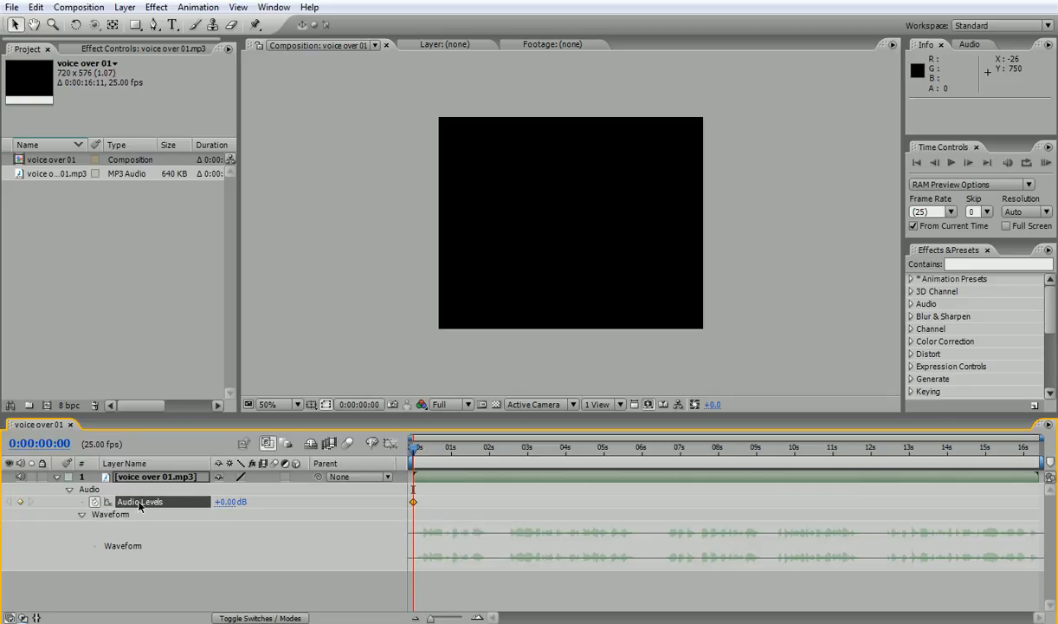
{"action": "left_click", "coordinate": [226, 501]}
{"action": "type", "text": "-30"}
{"action": "key", "text": "Return"}
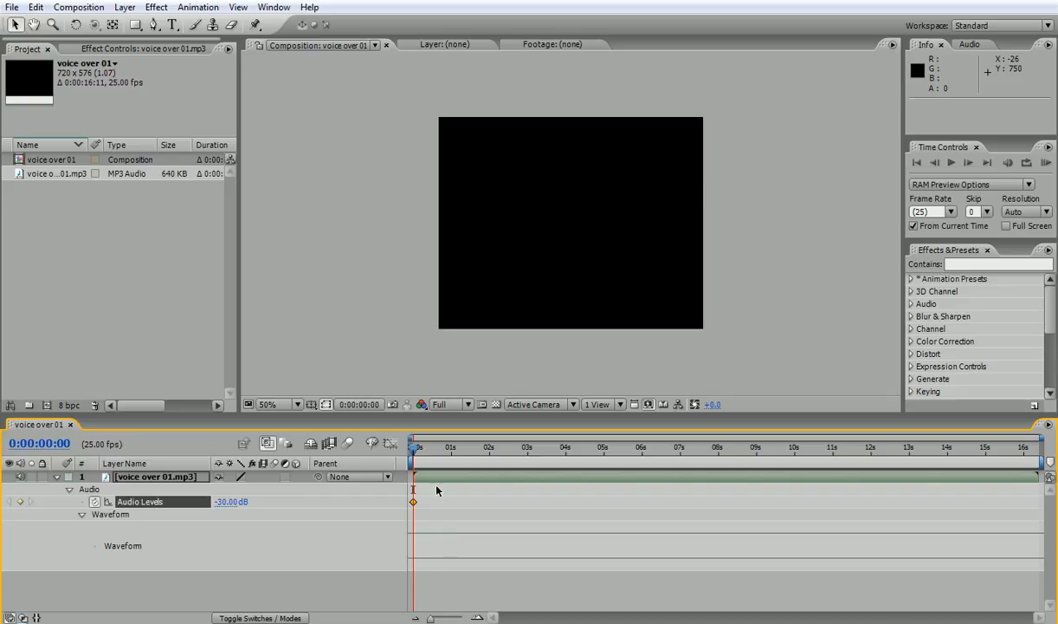
Add a second audio levels keyframe of 0 dB at 0:00:01:00 to create a fade-in.
{"action": "left_click_drag", "start_coordinate": [413, 450], "coordinate": [452, 445]}
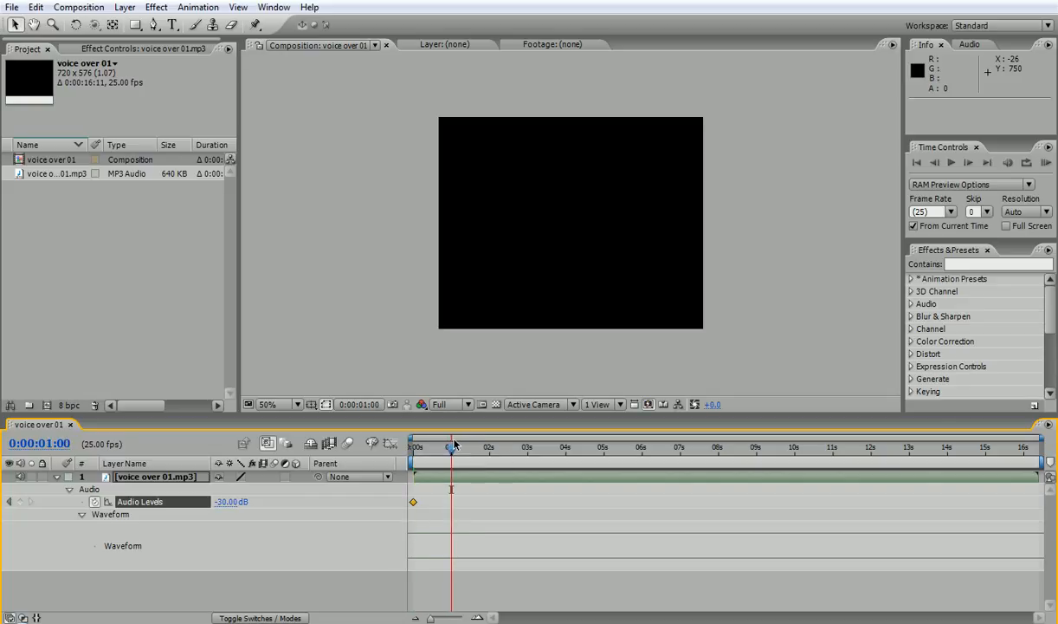
{"action": "left_click", "coordinate": [232, 501]}
{"action": "type", "text": "0"}
{"action": "key", "text": "Return"}
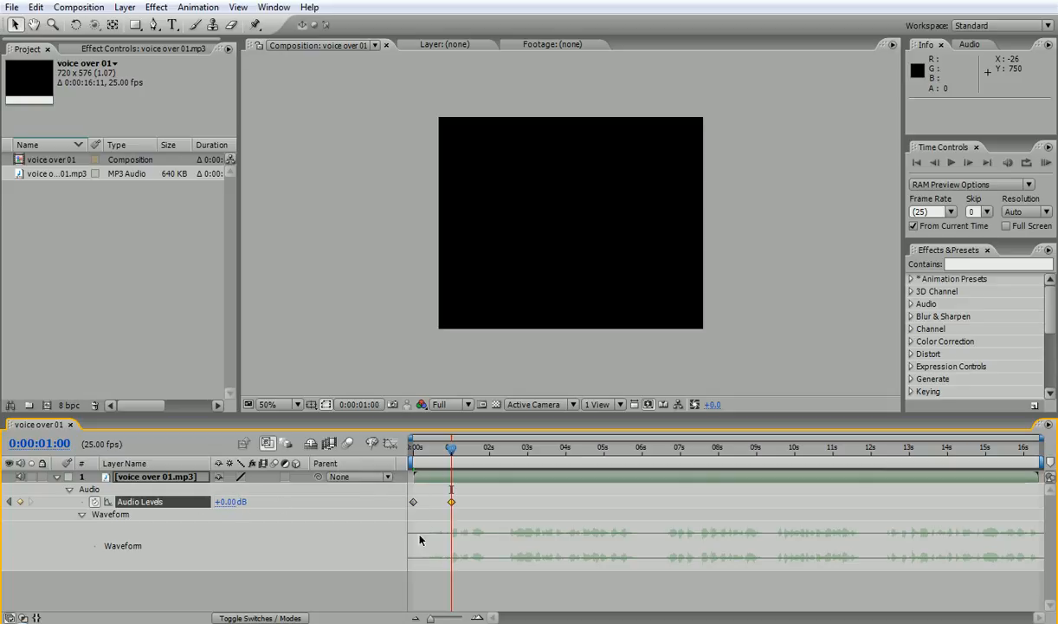
Inspect the fade-in on the enlarged waveform and preview it from the start of the composition.
{"action": "mouse_move", "coordinate": [430, 618]}
{"action": "left_mouse_down"}
{"action": "mouse_move", "coordinate": [459, 618]}
{"action": "mouse_move", "coordinate": [449, 618]}
{"action": "left_mouse_up"}
{"action": "left_click_drag", "start_coordinate": [512, 466], "coordinate": [411, 466]}
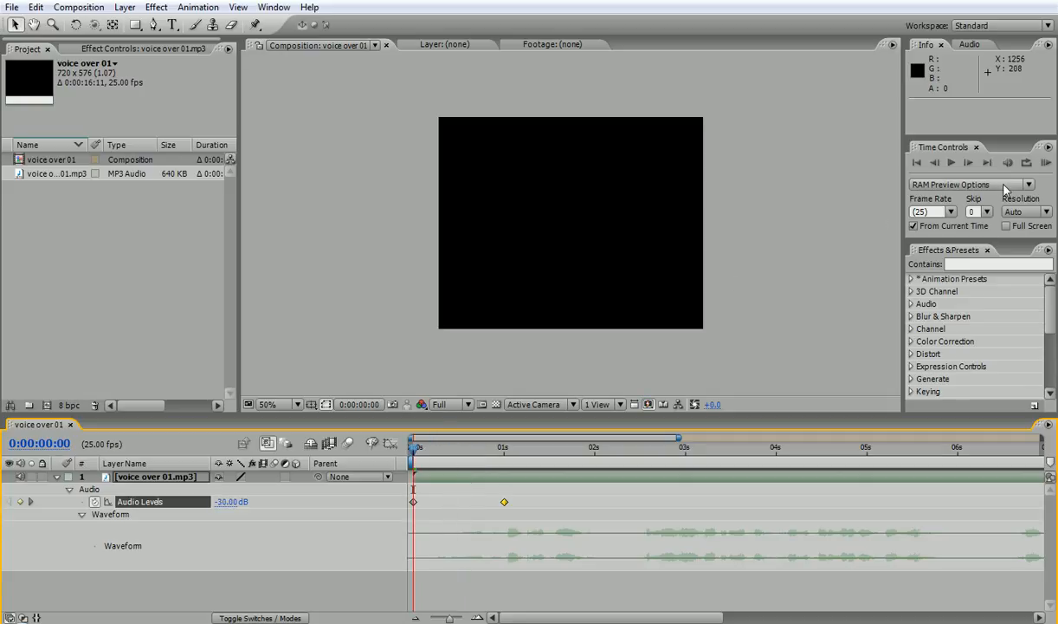
{"action": "left_click", "coordinate": [1046, 163]}
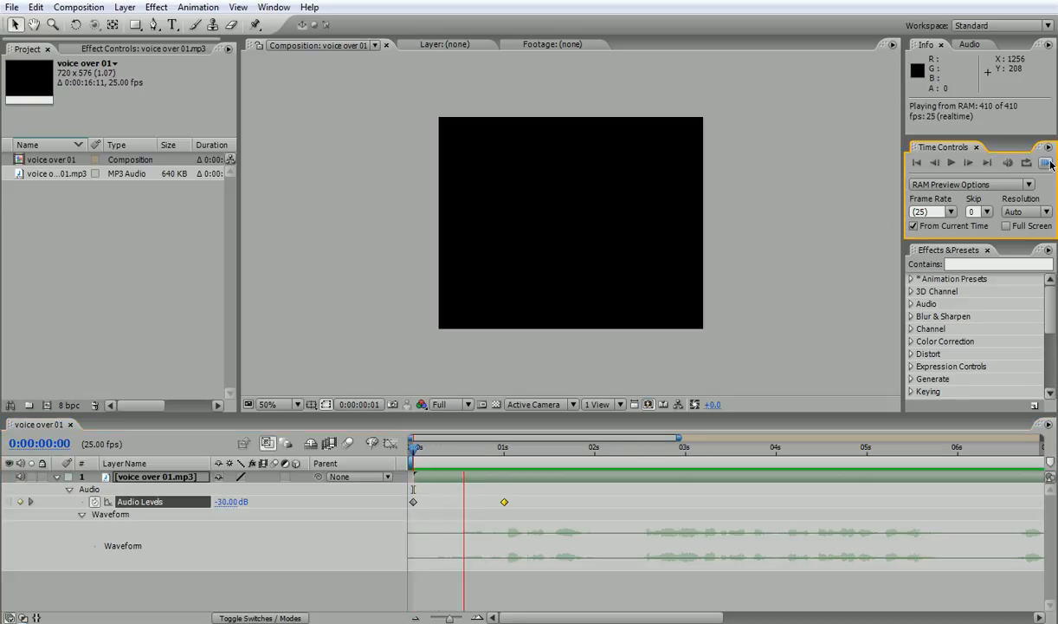
{"action": "left_click", "coordinate": [920, 165]}
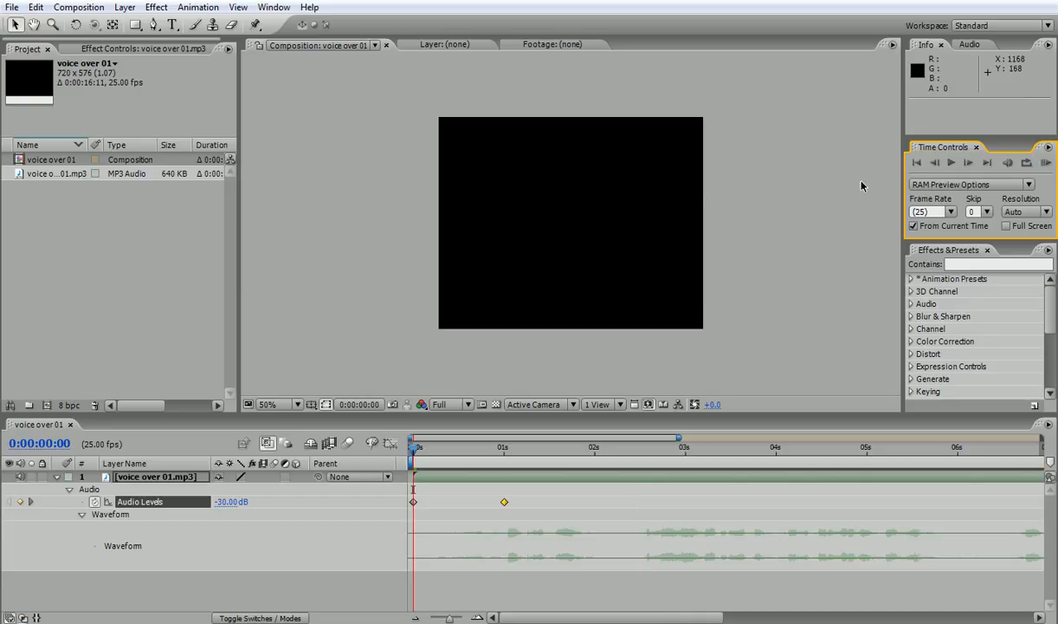
Remove the audio levels keyframes and set the level to a constant 0 dB.
{"action": "left_click", "coordinate": [95, 502]}
{"action": "left_click", "coordinate": [227, 502]}
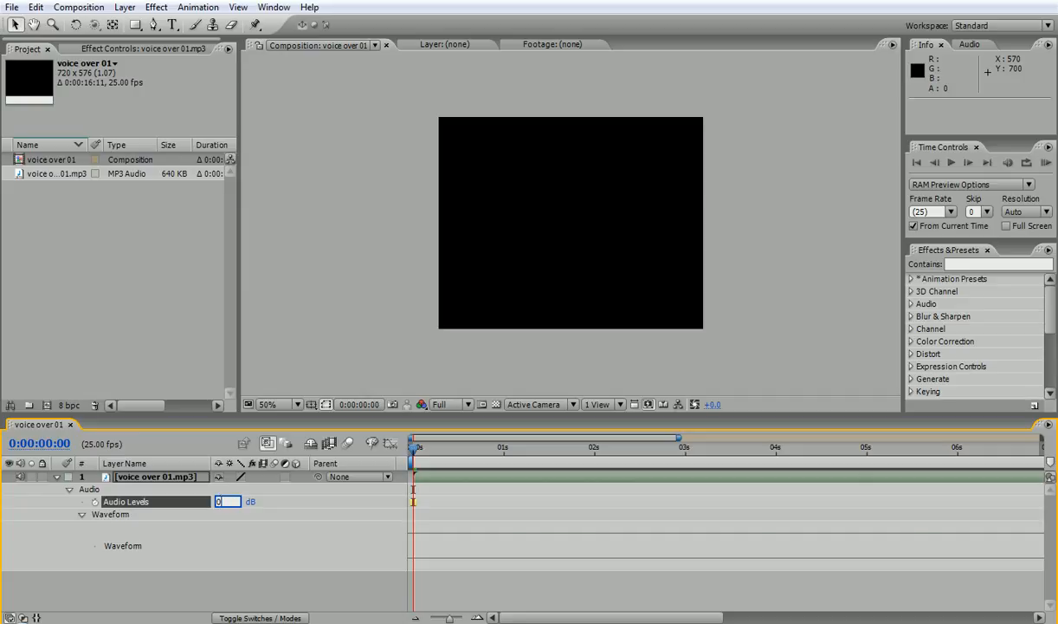
{"action": "type", "text": "0"}
{"action": "key", "text": "Return"}
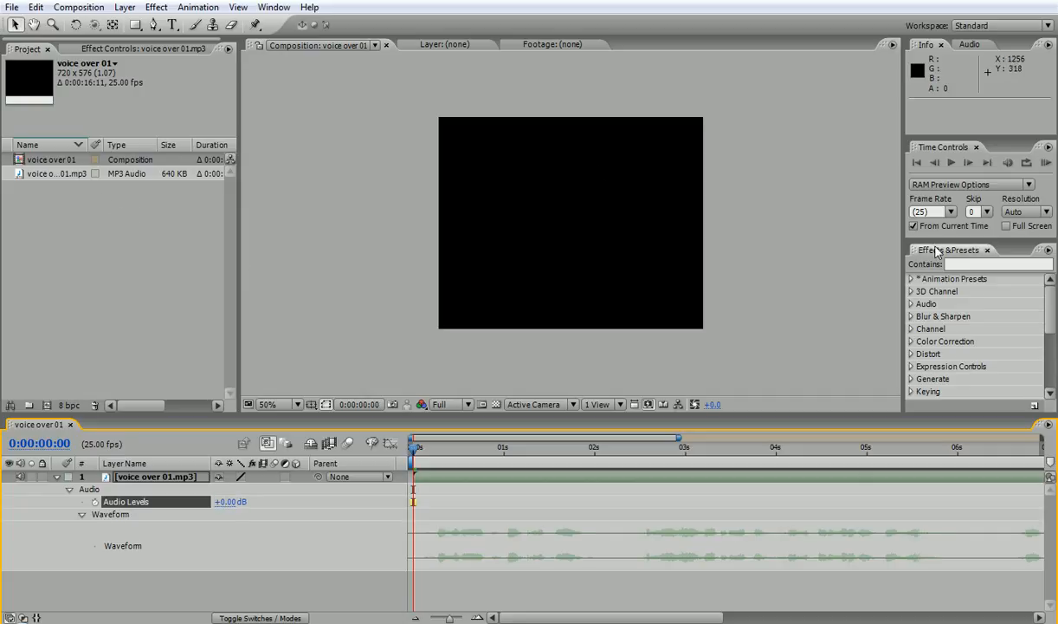
Try docking Effects & Presets with the composition viewer and moving it back beside Time Controls.
{"action": "left_click_drag", "start_coordinate": [948, 249], "coordinate": [754, 48]}
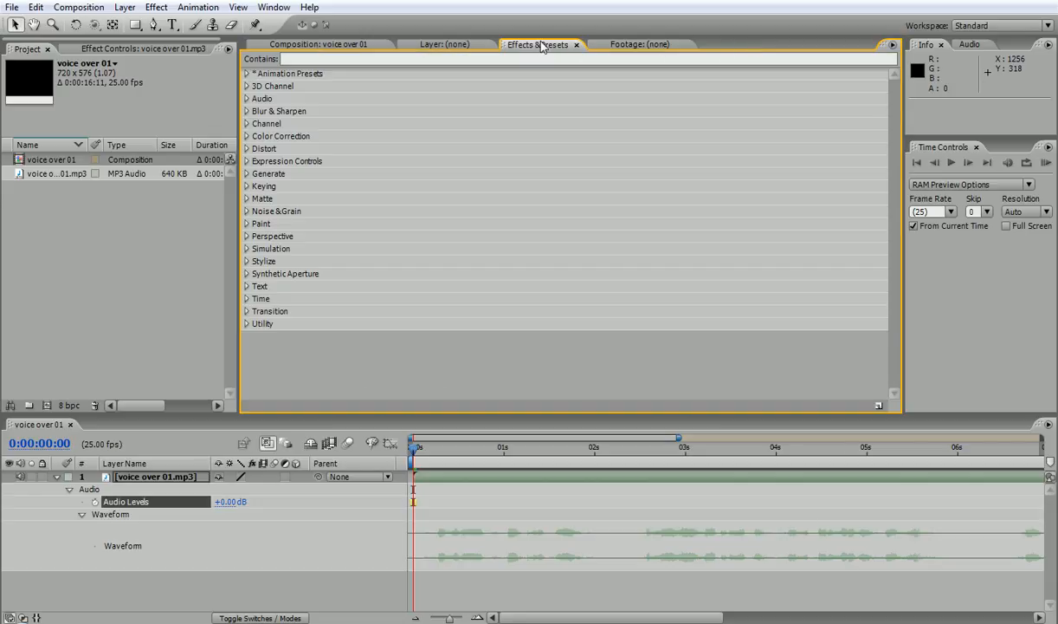
{"action": "left_click_drag", "start_coordinate": [558, 48], "coordinate": [1011, 324]}
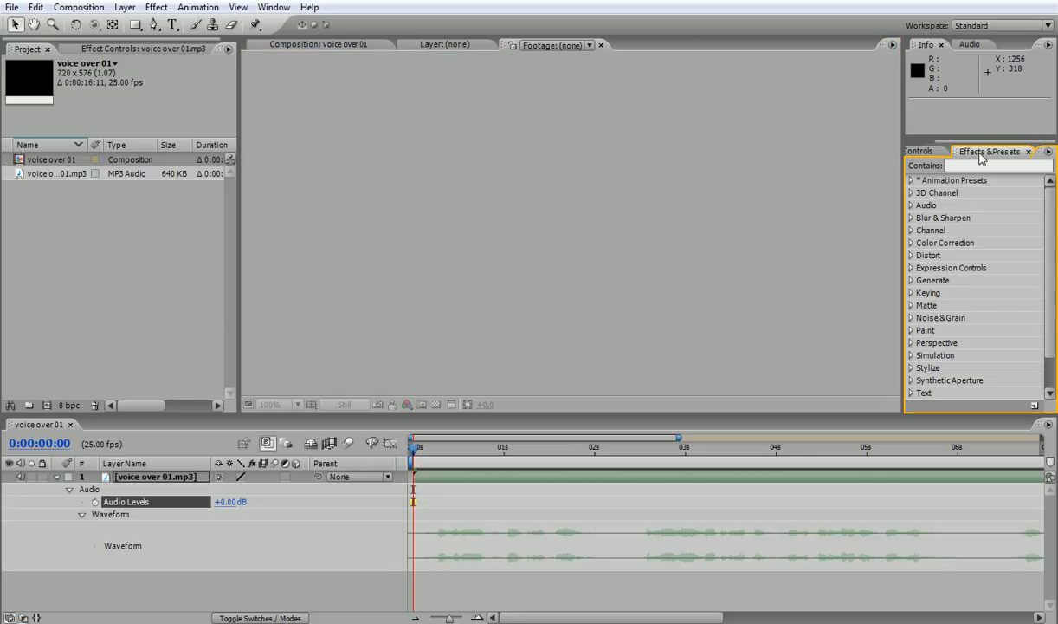
{"action": "left_click_drag", "start_coordinate": [980, 152], "coordinate": [725, 42]}
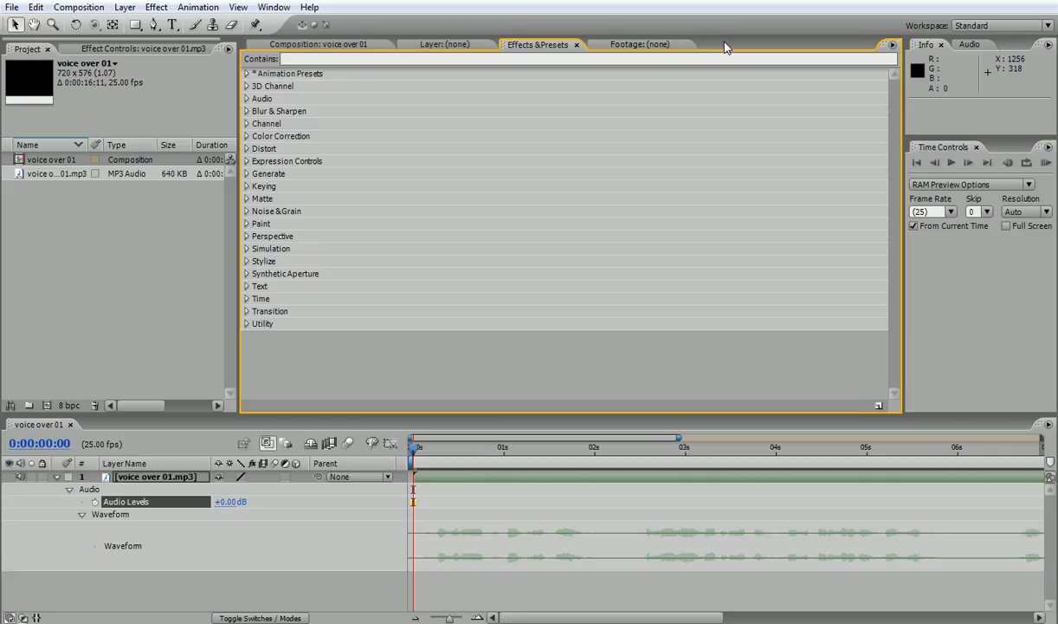
{"action": "left_click", "coordinate": [247, 87]}
{"action": "left_click", "coordinate": [247, 86]}
{"action": "left_click_drag", "start_coordinate": [534, 45], "coordinate": [1005, 338]}
Reset the Standard workspace, discarding the layout changes.
{"action": "left_click", "coordinate": [975, 25]}
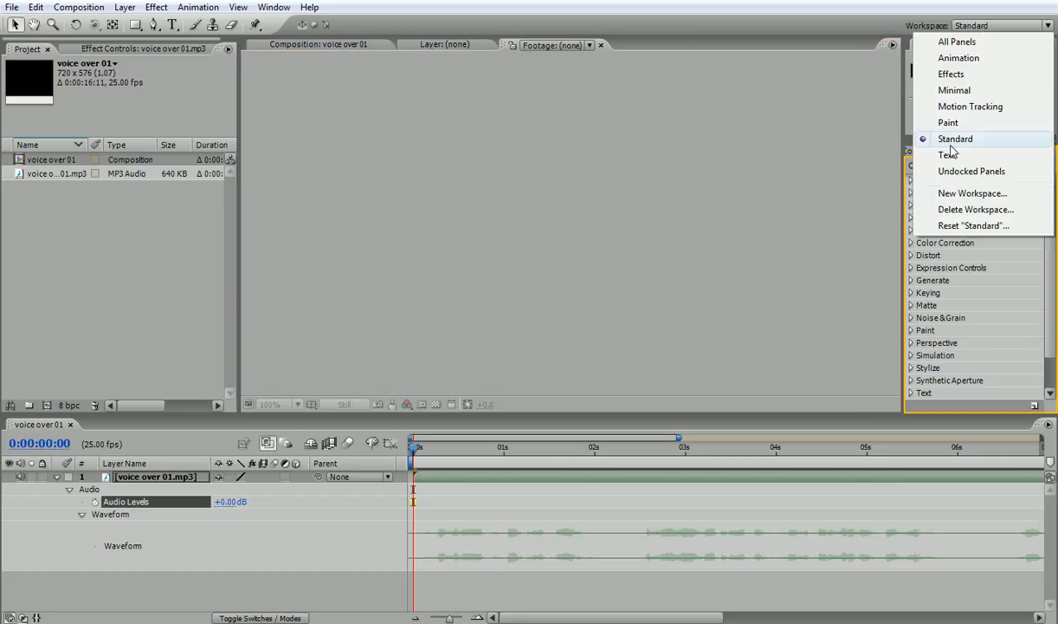
{"action": "left_click", "coordinate": [953, 226]}
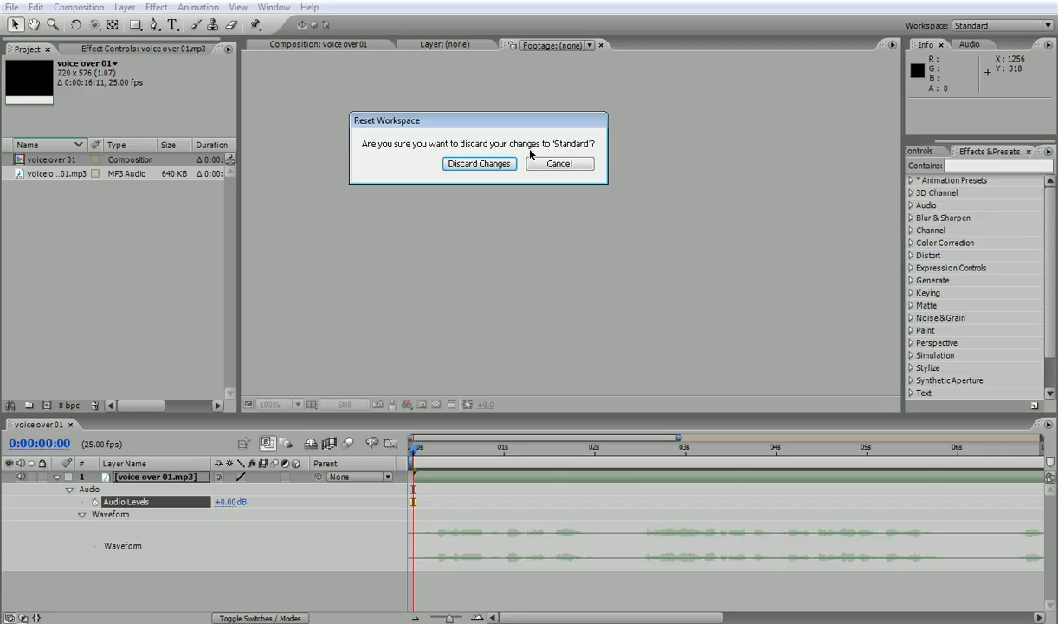
{"action": "left_click", "coordinate": [479, 164]}
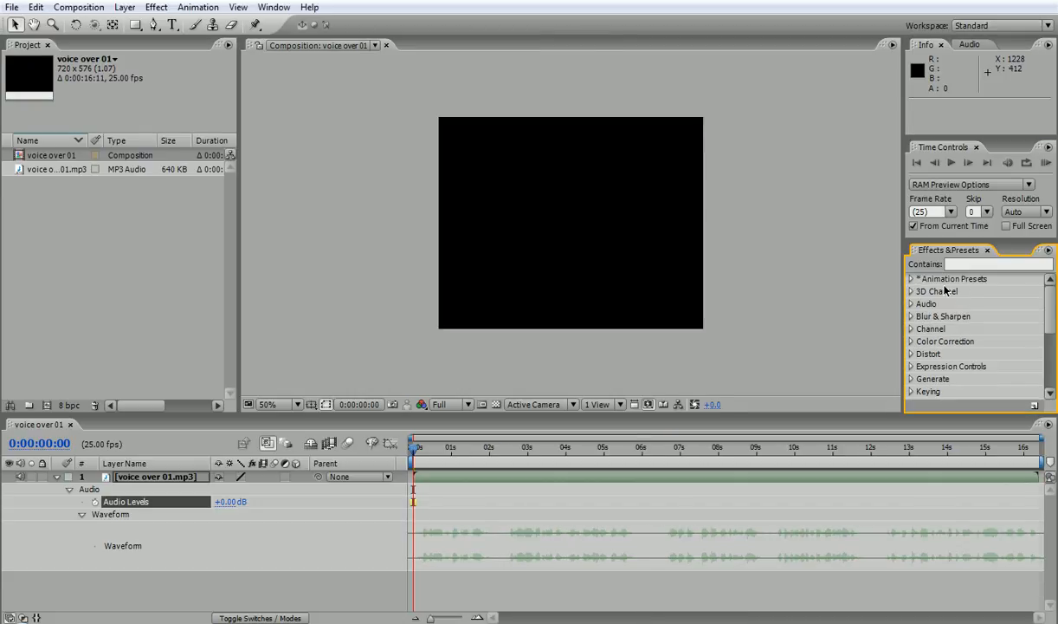
Apply the Backwards audio effect to the voice-over layer.
{"action": "left_click", "coordinate": [912, 304]}
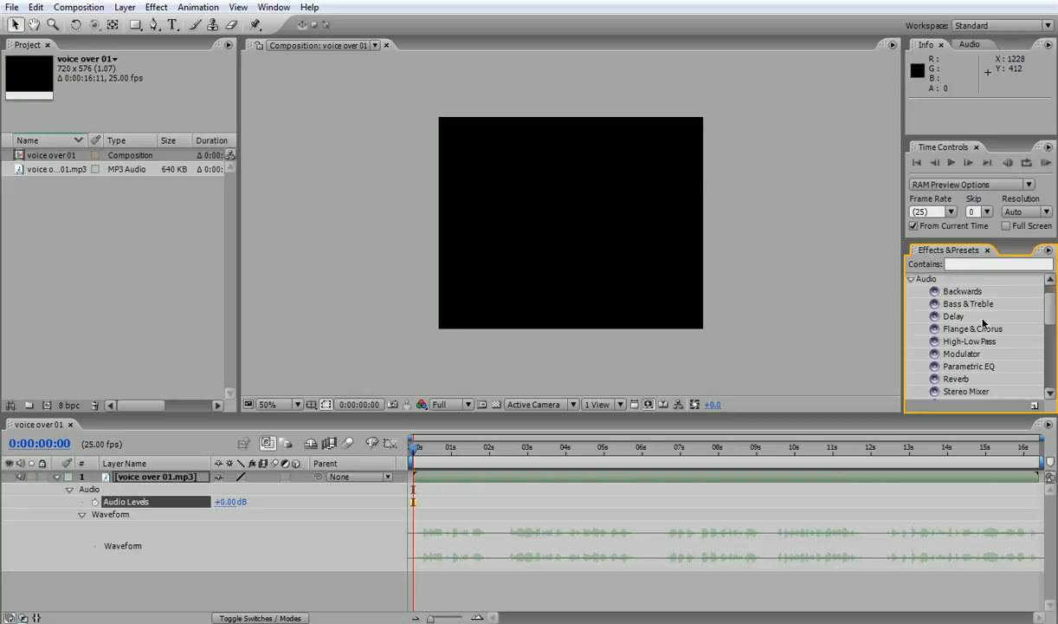
{"action": "mouse_move", "coordinate": [1049, 304]}
{"action": "left_mouse_down"}
{"action": "mouse_move", "coordinate": [1050, 337]}
{"action": "mouse_move", "coordinate": [1049, 310]}
{"action": "left_mouse_up"}
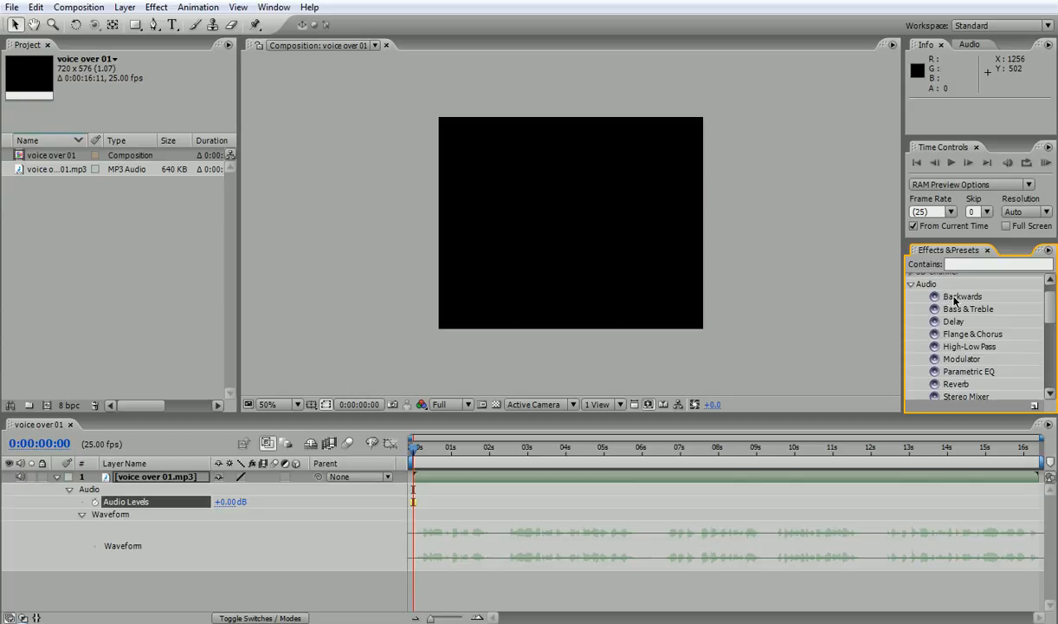
{"action": "left_click_drag", "start_coordinate": [942, 297], "coordinate": [163, 478]}
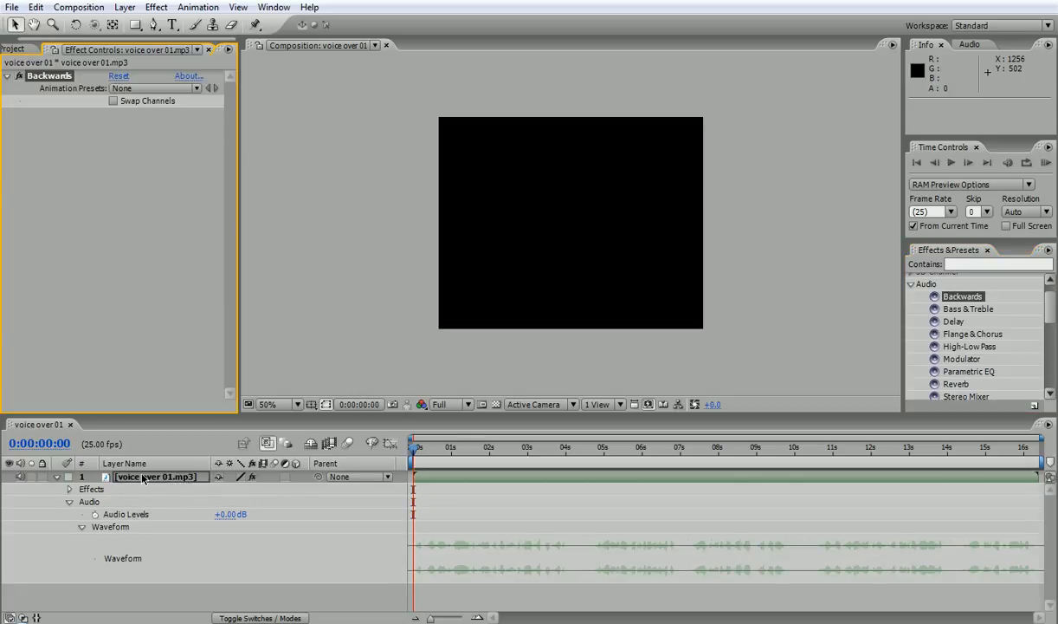
Preview the voice-over with the Backwards effect and delete that effect from the layer.
{"action": "left_click", "coordinate": [1046, 163]}
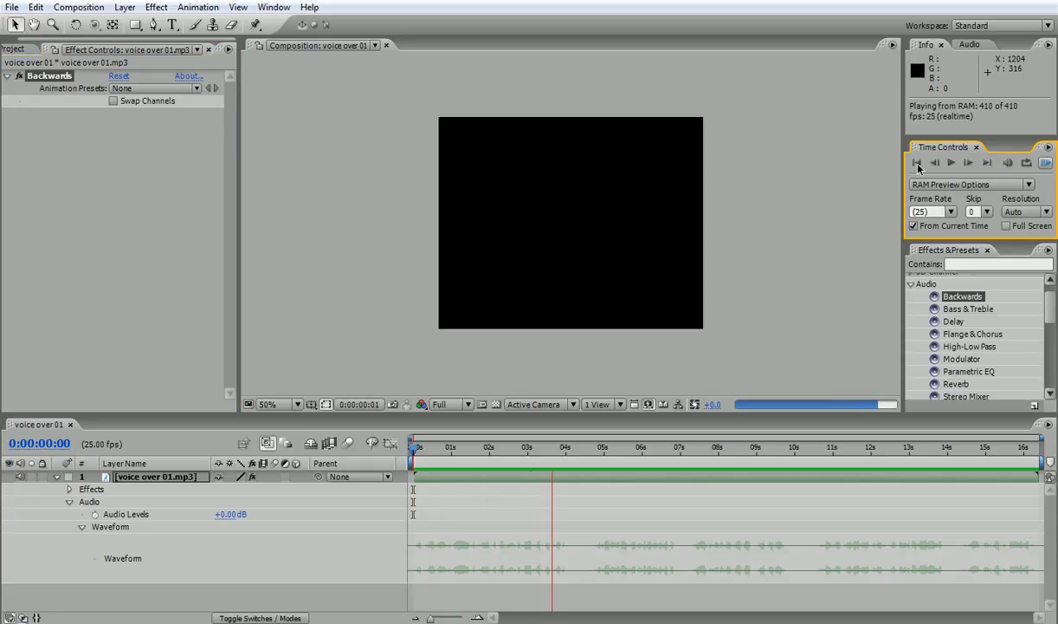
{"action": "left_click", "coordinate": [918, 163]}
{"action": "left_click", "coordinate": [918, 163]}
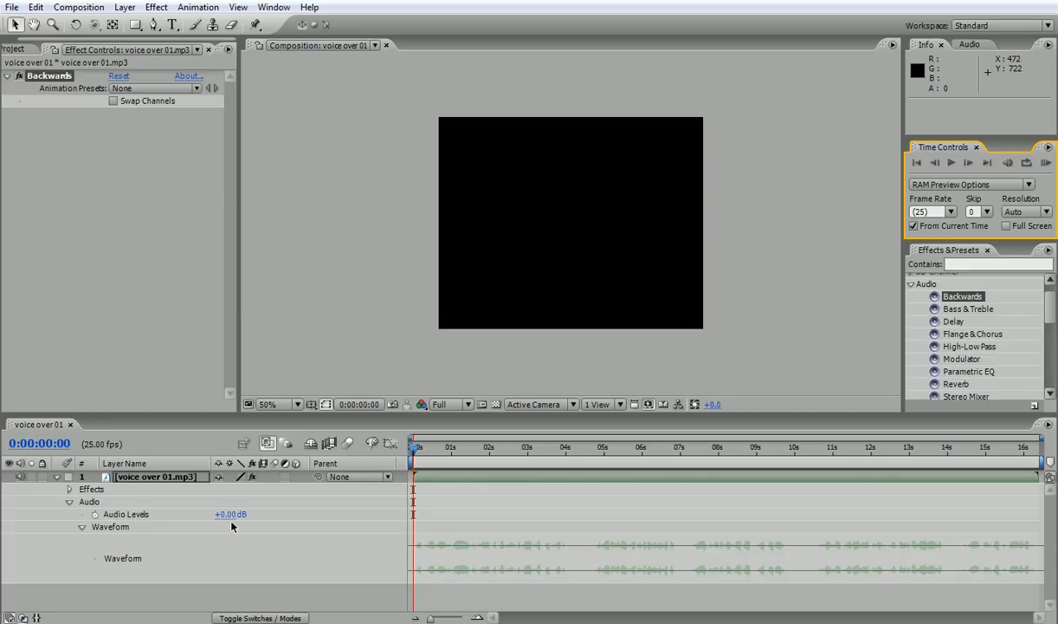
{"action": "left_click", "coordinate": [71, 489]}
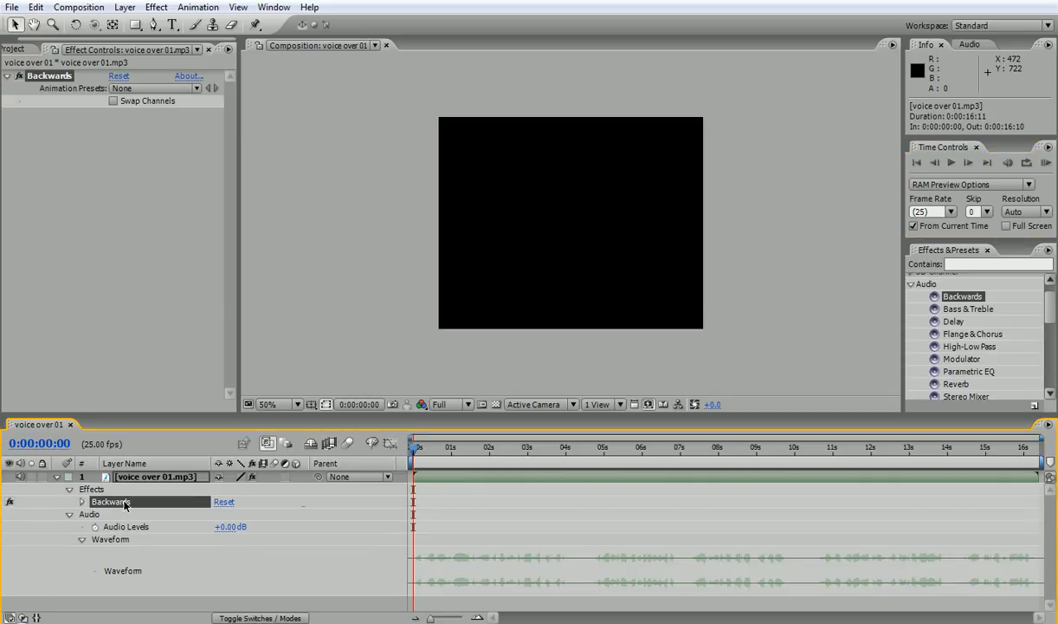
{"action": "key", "text": "Delete"}
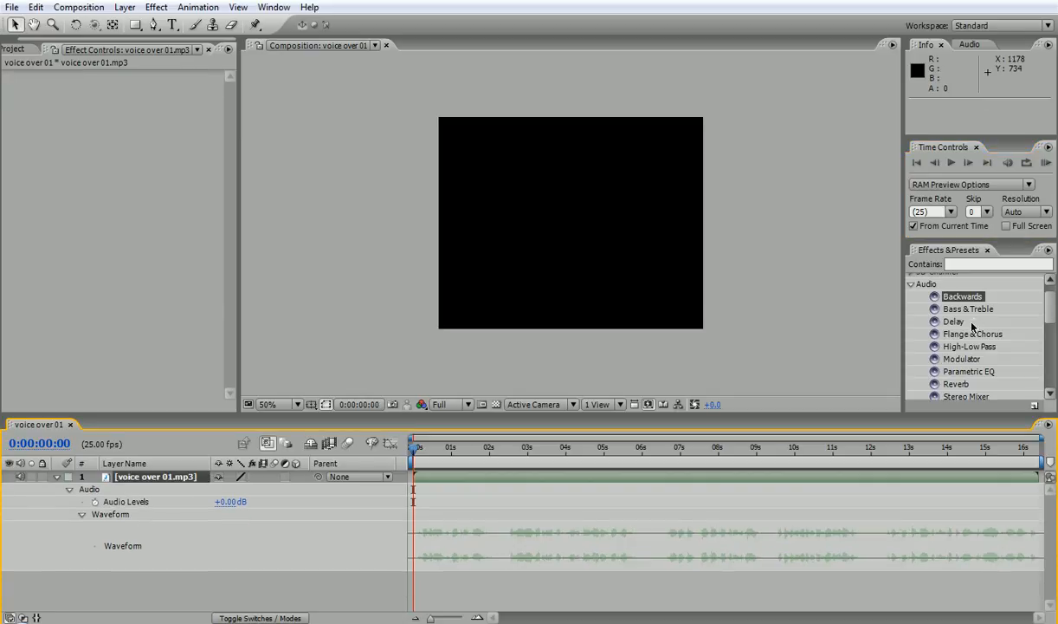
Try the Reverb audio effect on the voice-over layer, previewing it with its default settings before removing it.
{"action": "left_click_drag", "start_coordinate": [962, 384], "coordinate": [147, 476]}
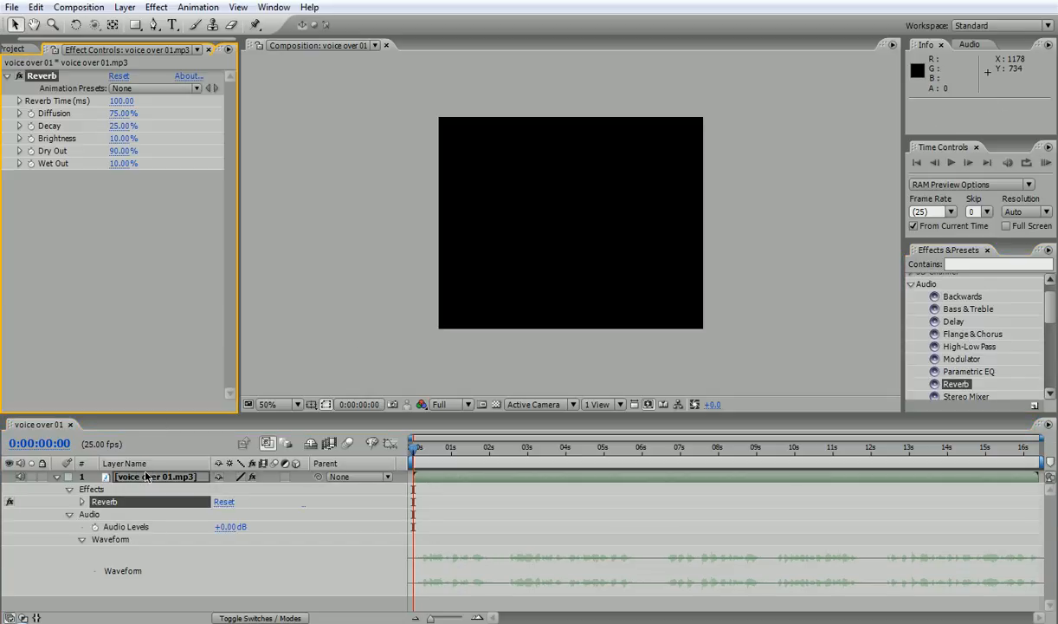
{"action": "left_click", "coordinate": [1045, 163]}
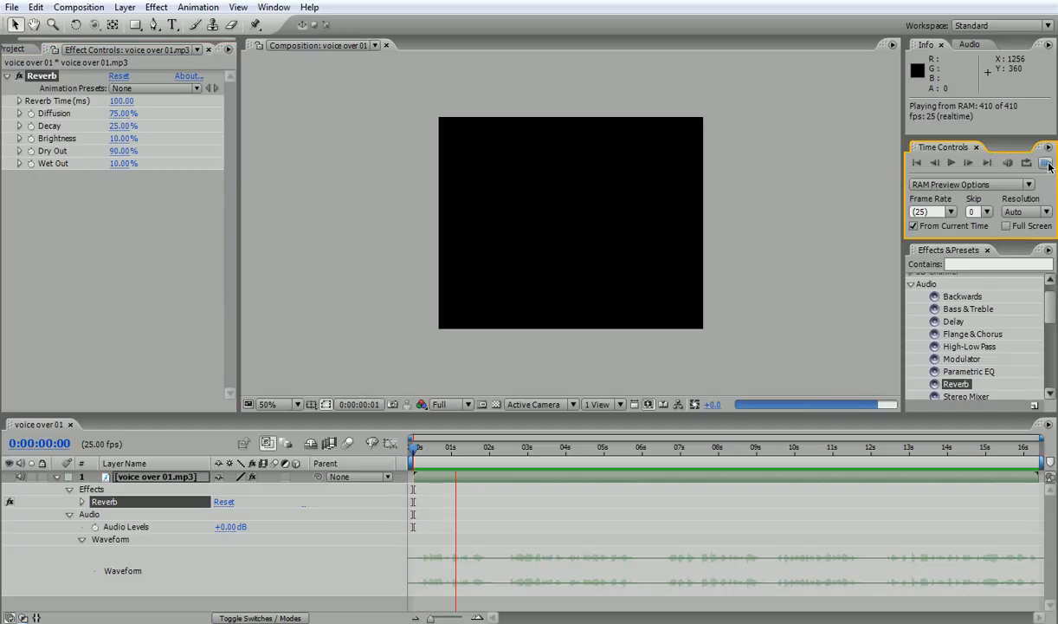
{"action": "left_click", "coordinate": [923, 166]}
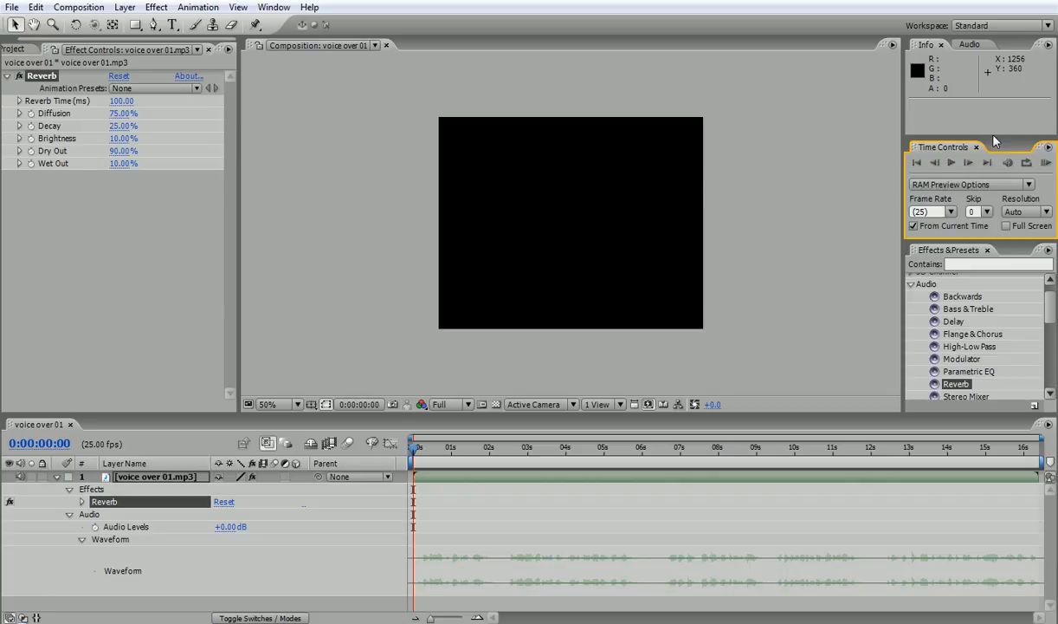
{"action": "left_click", "coordinate": [1044, 163]}
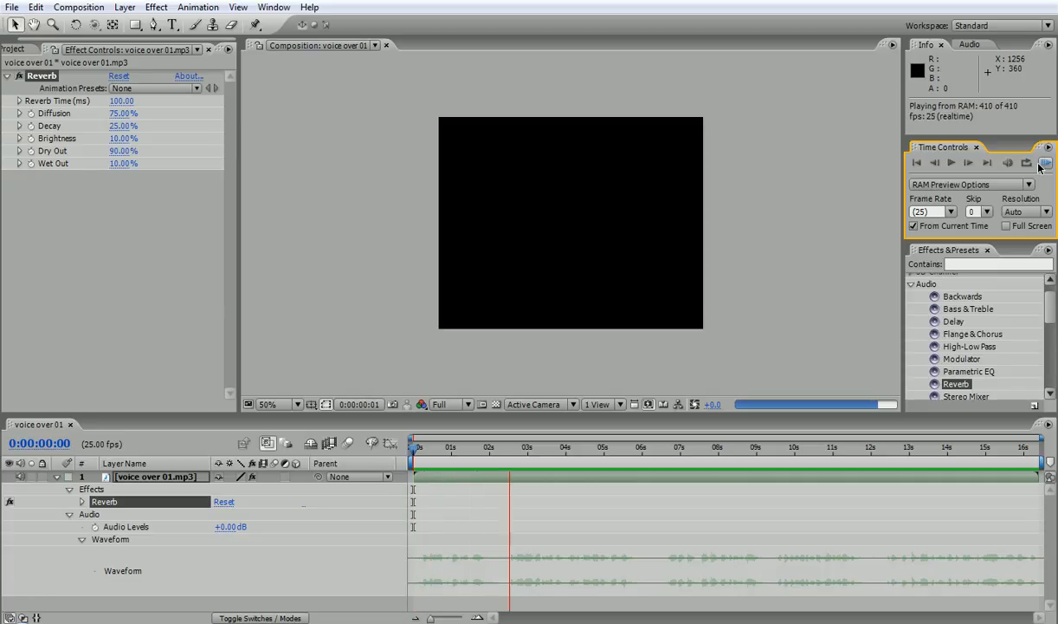
{"action": "left_click", "coordinate": [921, 165]}
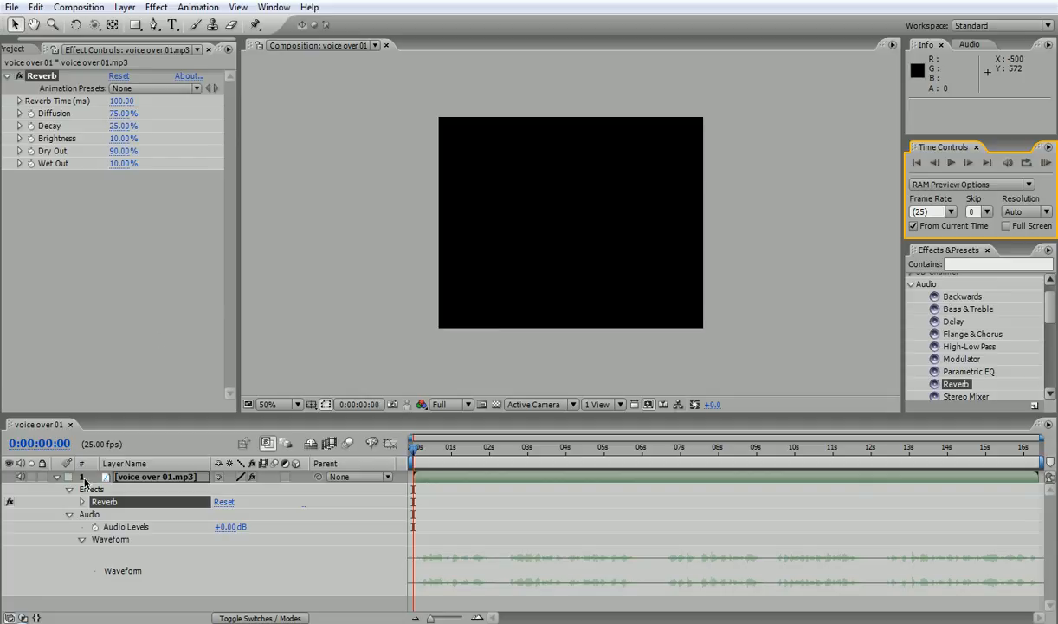
{"action": "left_click", "coordinate": [107, 503]}
{"action": "key", "text": "Delete"}
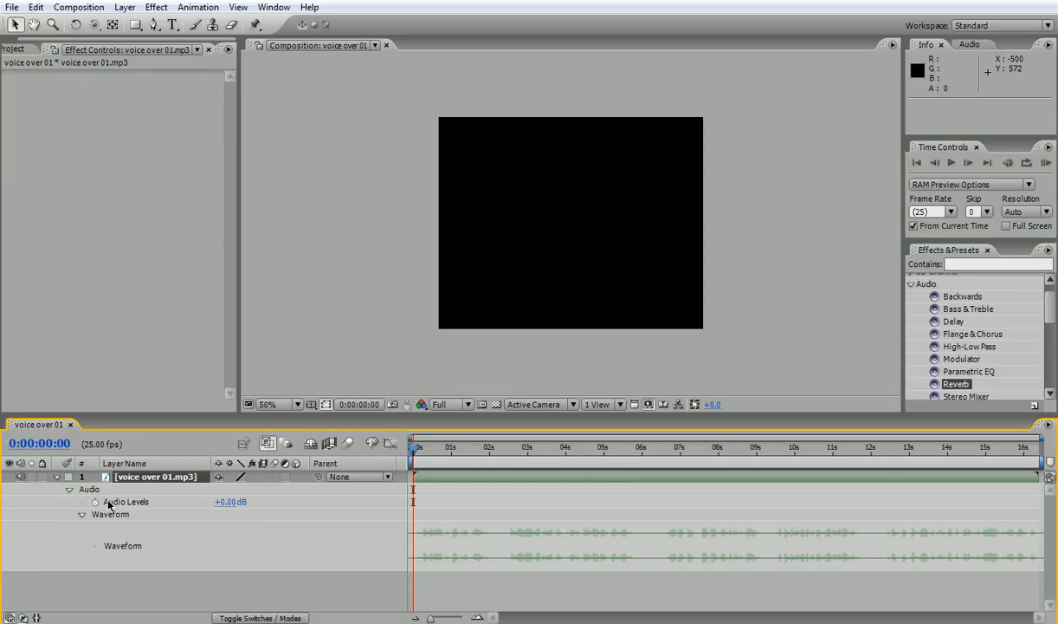
Apply the Bass & Treble effect to the voice-over layer and preview it with Bass set to 70.
{"action": "left_click", "coordinate": [948, 310]}
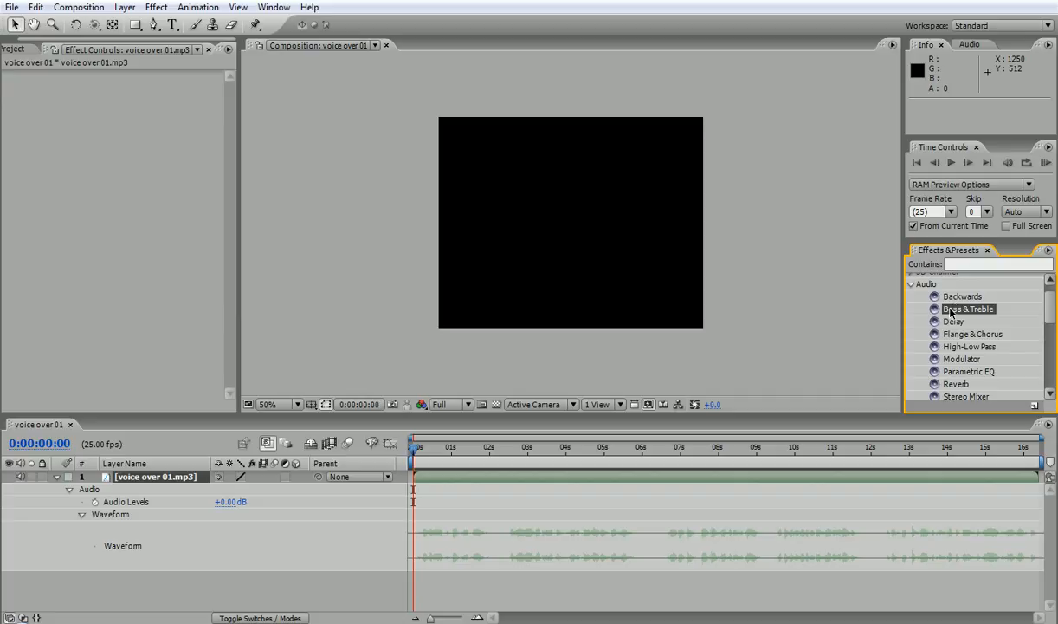
{"action": "left_click_drag", "start_coordinate": [950, 312], "coordinate": [147, 481]}
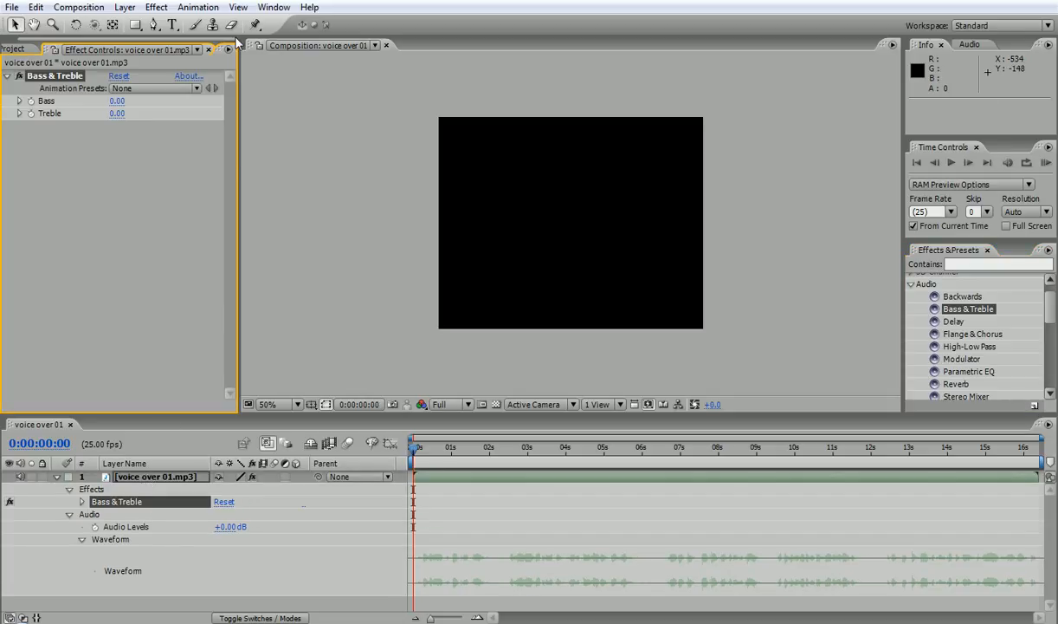
{"action": "key", "text": "space"}
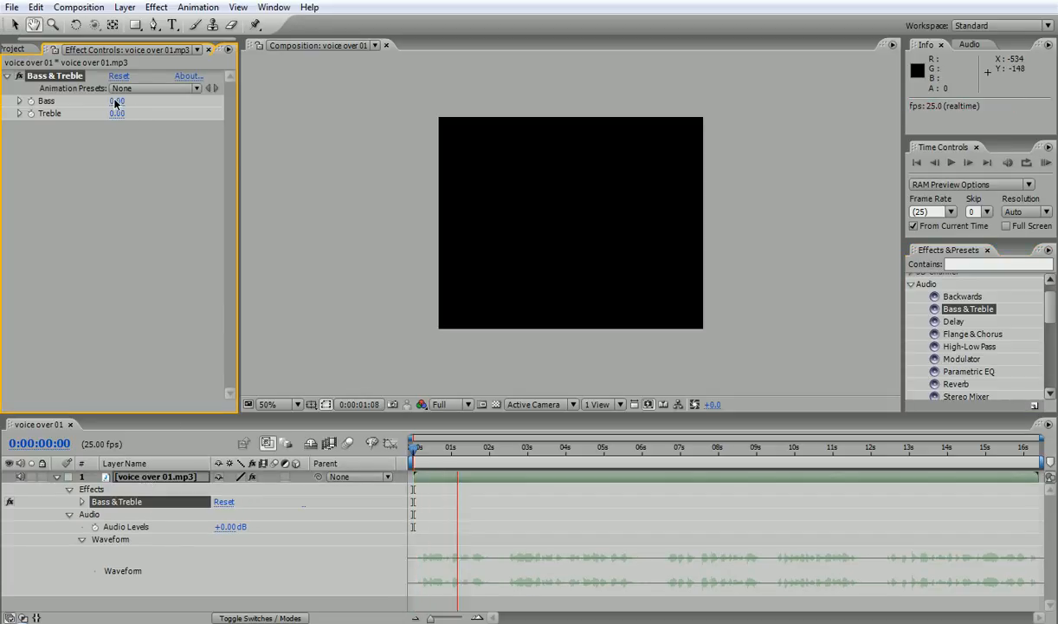
{"action": "left_click", "coordinate": [1046, 164]}
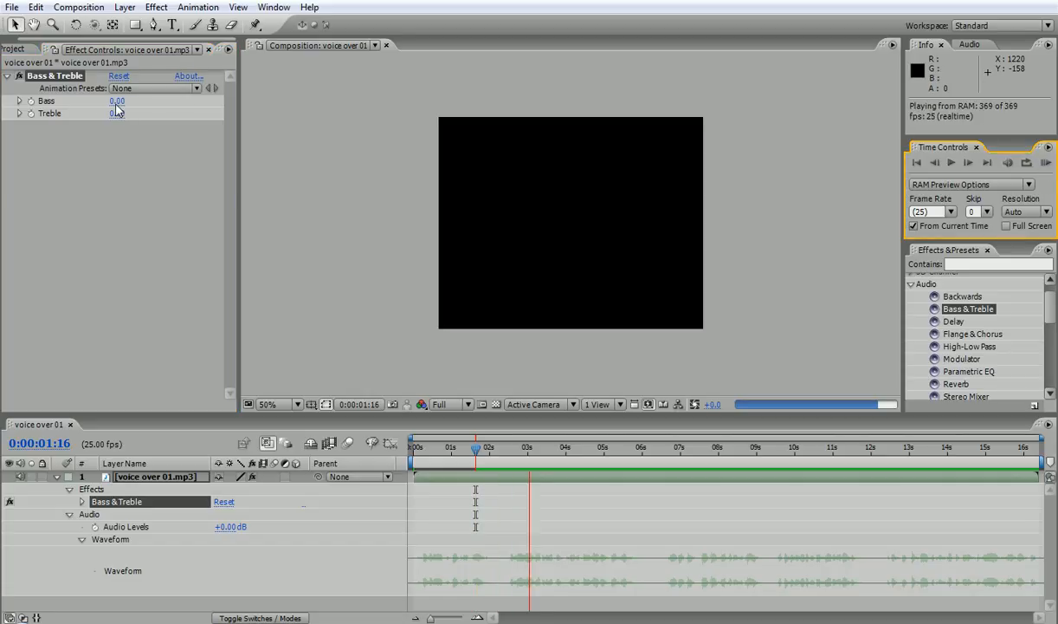
{"action": "key", "text": "space"}
{"action": "left_click_drag", "start_coordinate": [117, 100], "coordinate": [160, 100]}
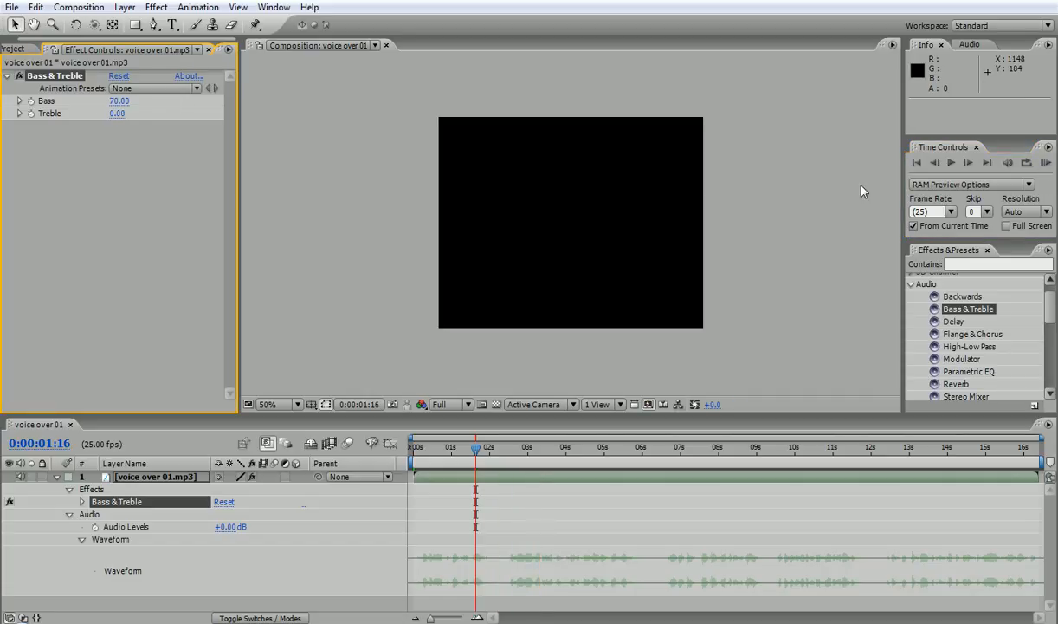
{"action": "left_click", "coordinate": [1047, 165]}
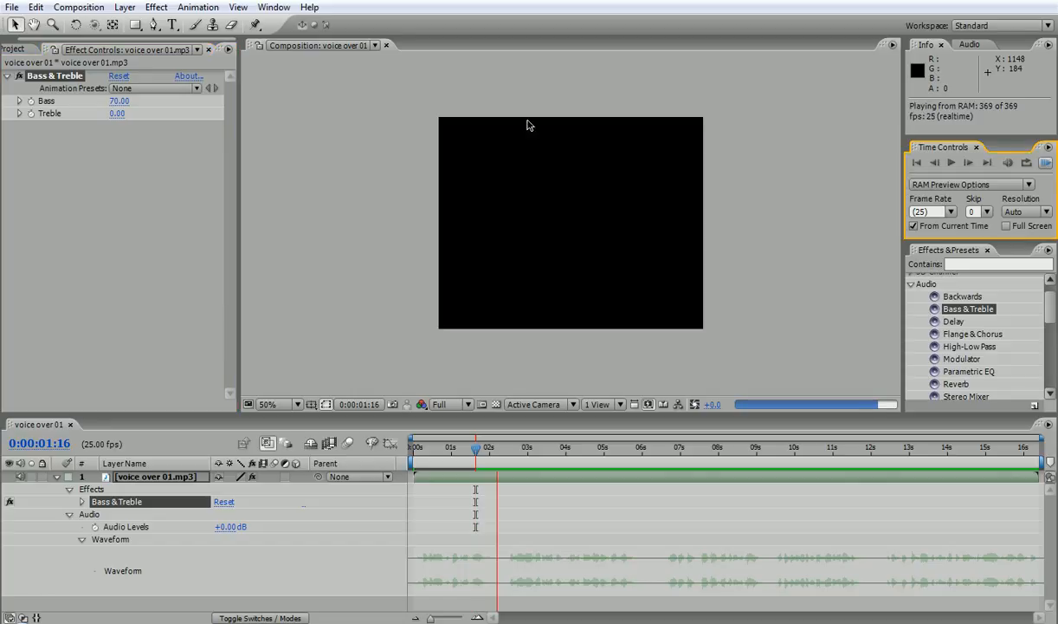
Reset Bass & Treble, preview it with Treble set to 92, and delete the effect from the voice-over layer.
{"action": "left_click", "coordinate": [119, 76]}
{"action": "left_click_drag", "start_coordinate": [115, 113], "coordinate": [180, 110]}
{"action": "left_click", "coordinate": [1046, 163]}
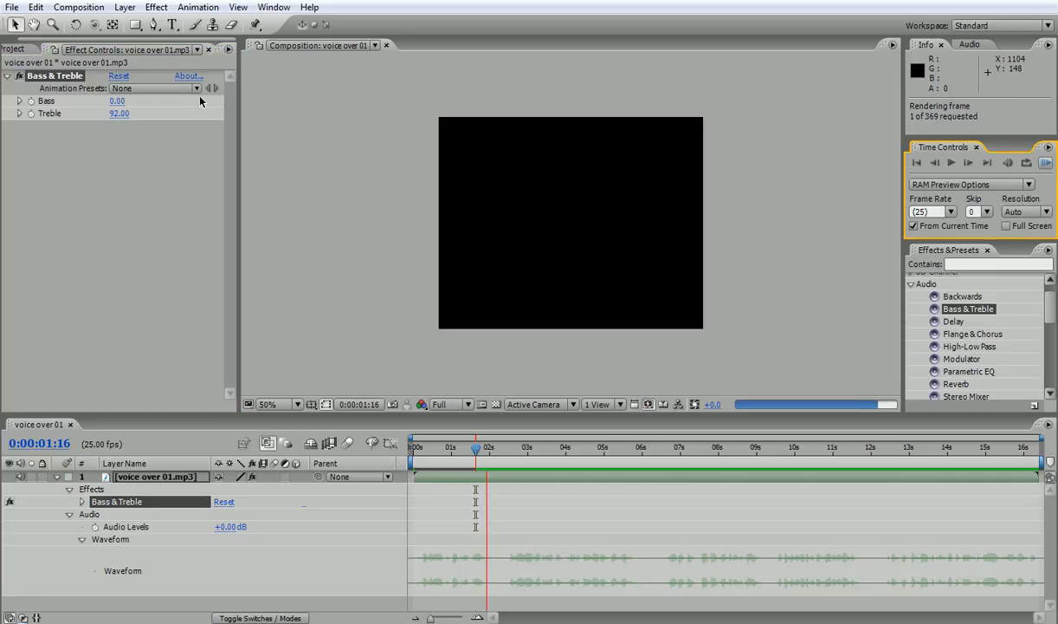
{"action": "key", "text": "space"}
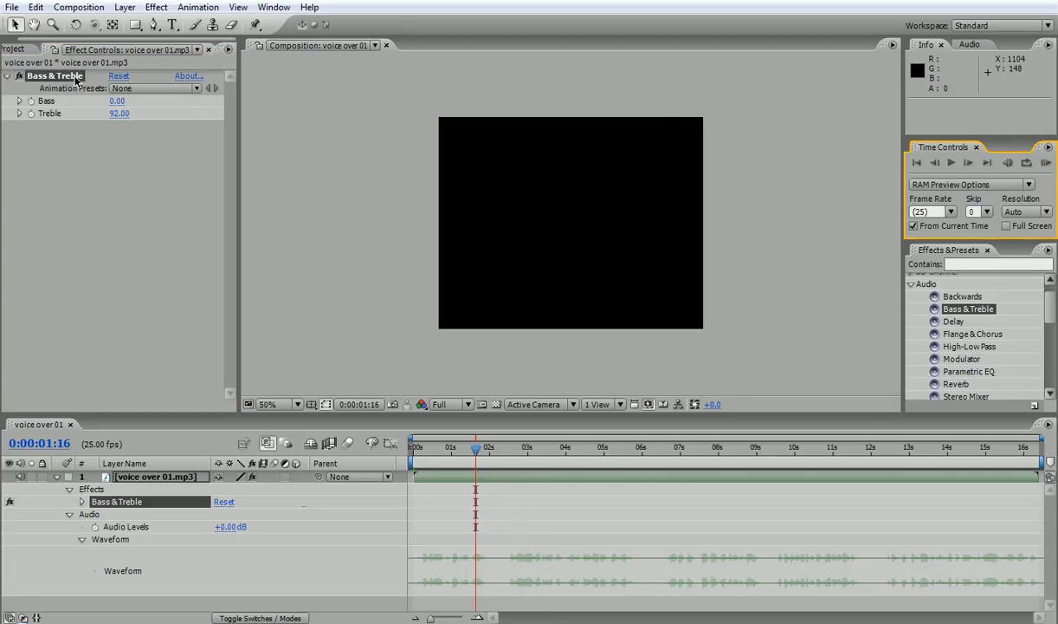
{"action": "left_click", "coordinate": [76, 77]}
{"action": "key", "text": "Delete"}
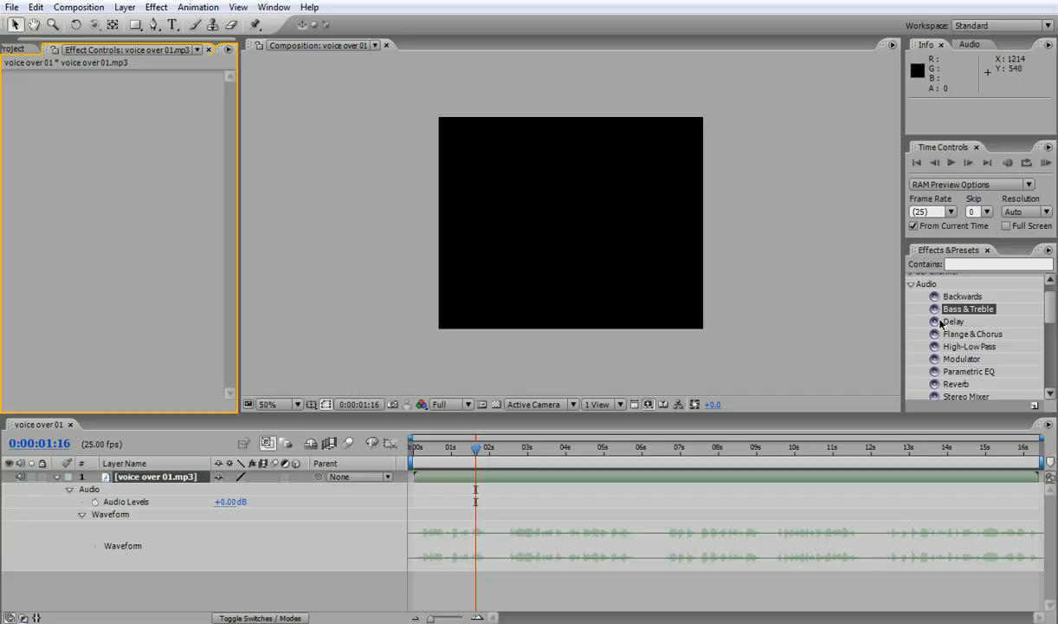
Try the Delay audio effect on the voice-over layer, previewing it with its default settings before removing it.
{"action": "left_click_drag", "start_coordinate": [951, 321], "coordinate": [141, 481]}
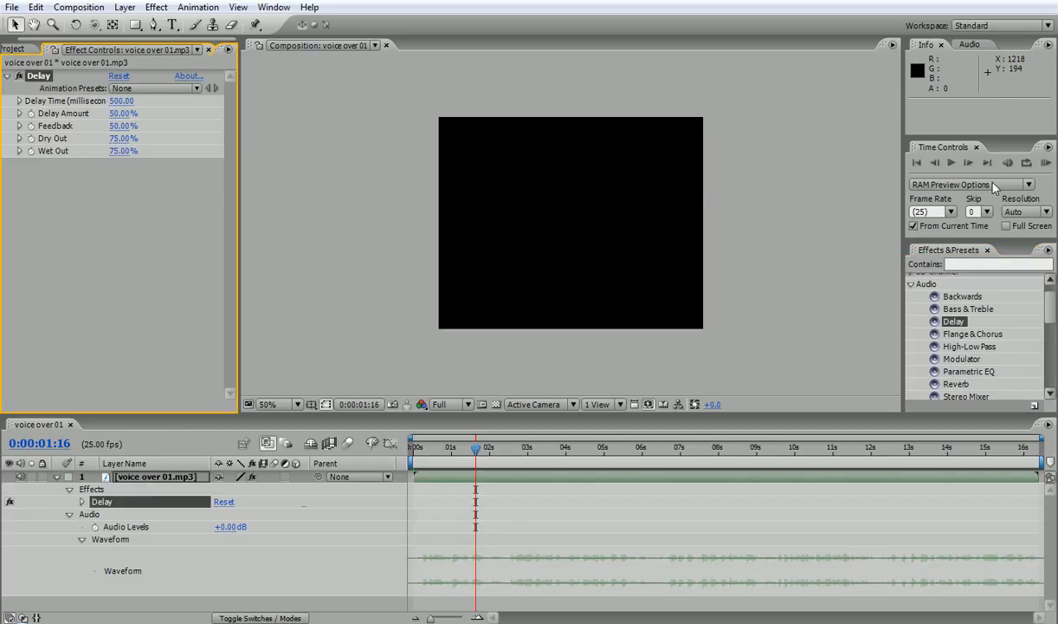
{"action": "left_click", "coordinate": [1046, 163]}
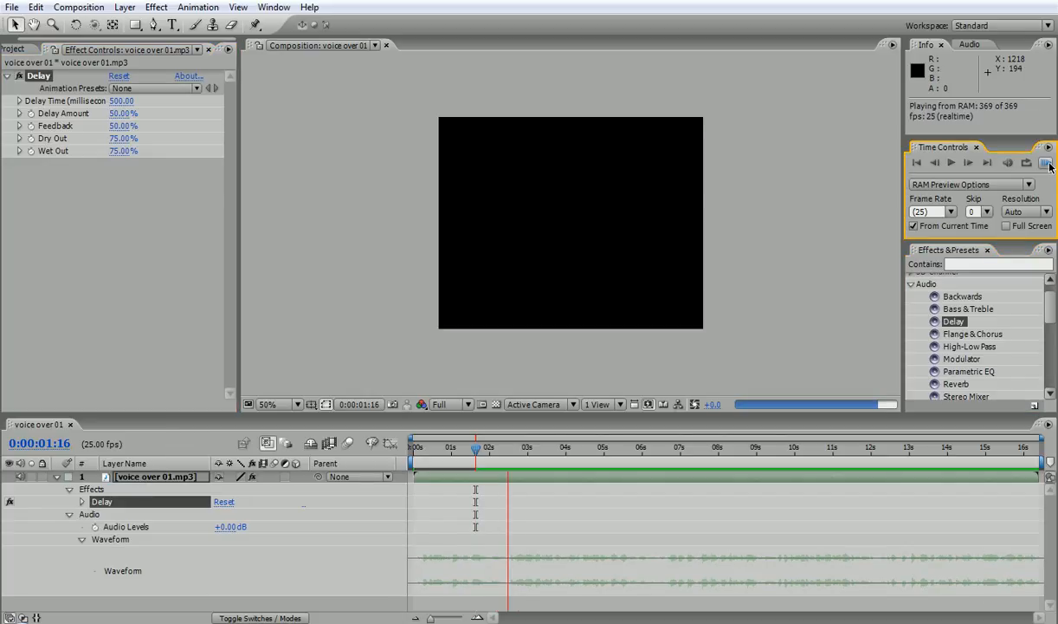
{"action": "left_click", "coordinate": [916, 164]}
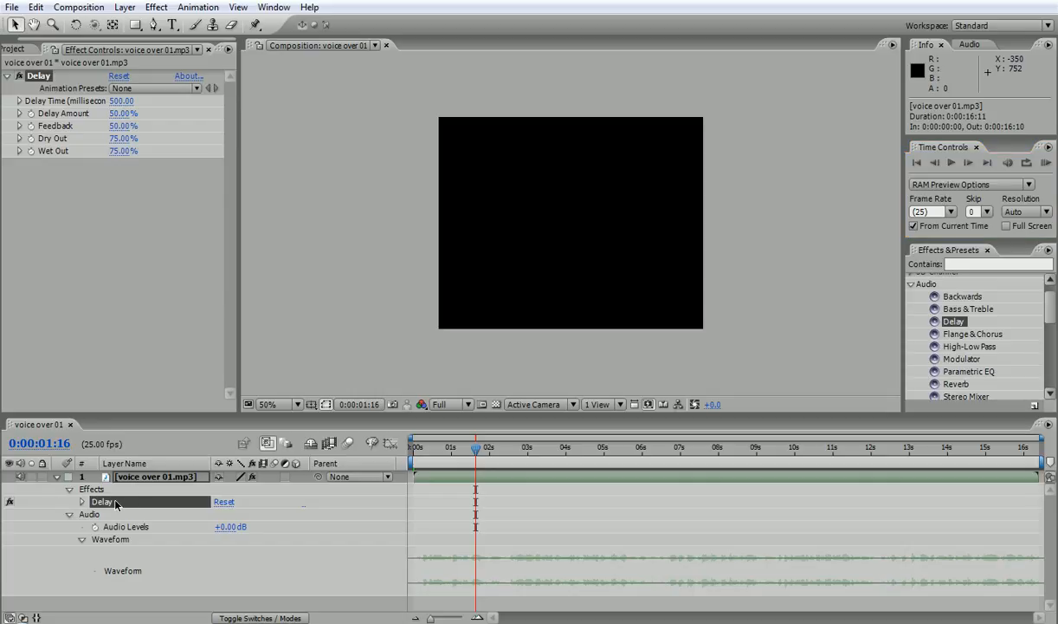
{"action": "key", "text": "Delete"}
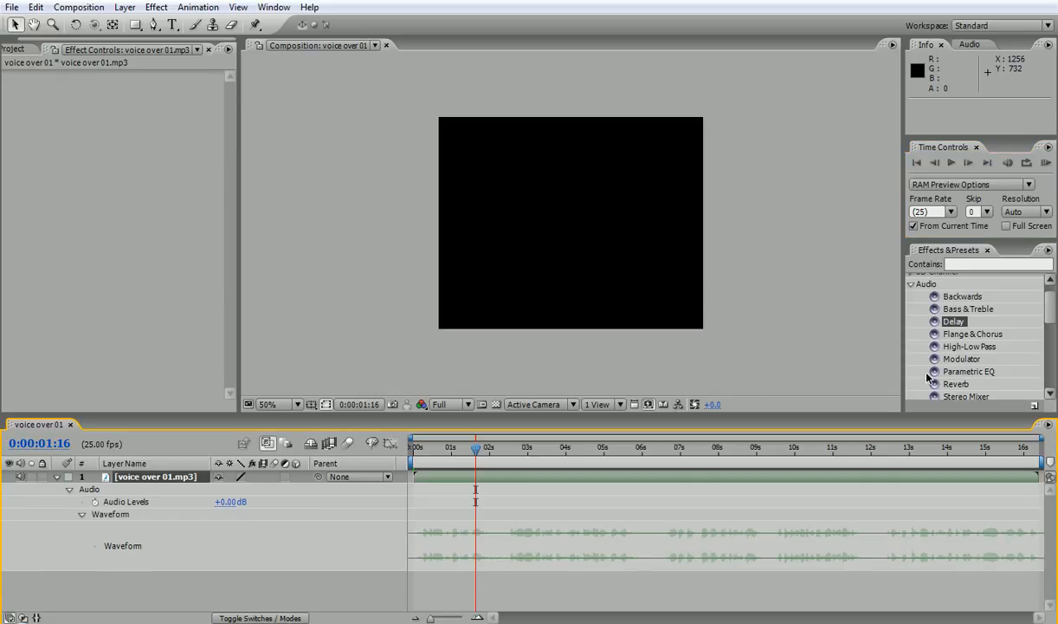
{"action": "mouse_move", "coordinate": [1051, 310]}
{"action": "left_mouse_down"}
{"action": "mouse_move", "coordinate": [1052, 322]}
{"action": "mouse_move", "coordinate": [1052, 313]}
{"action": "left_mouse_up"}
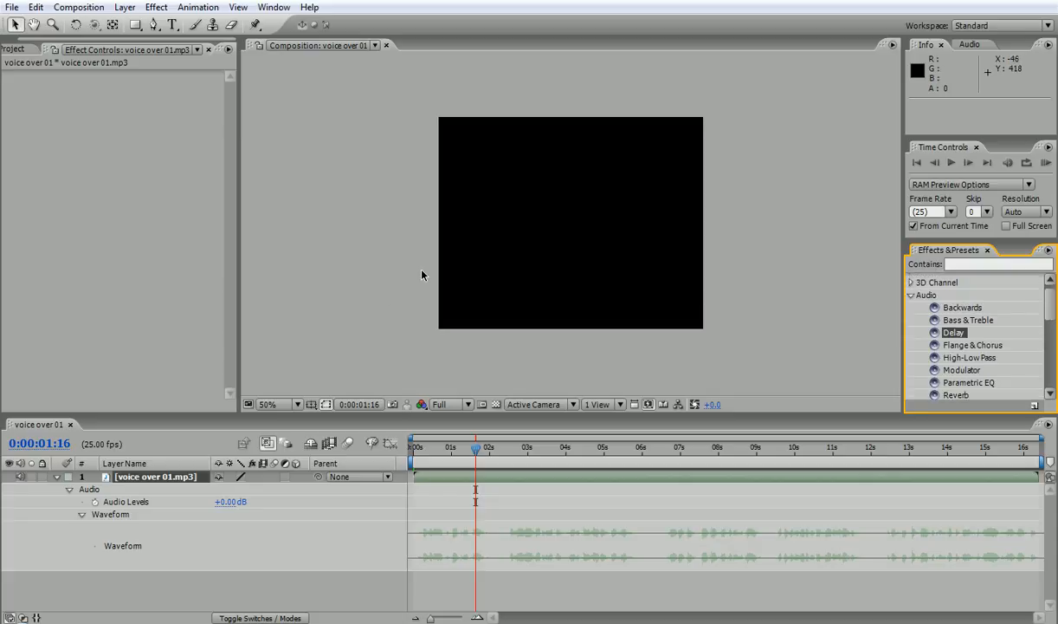